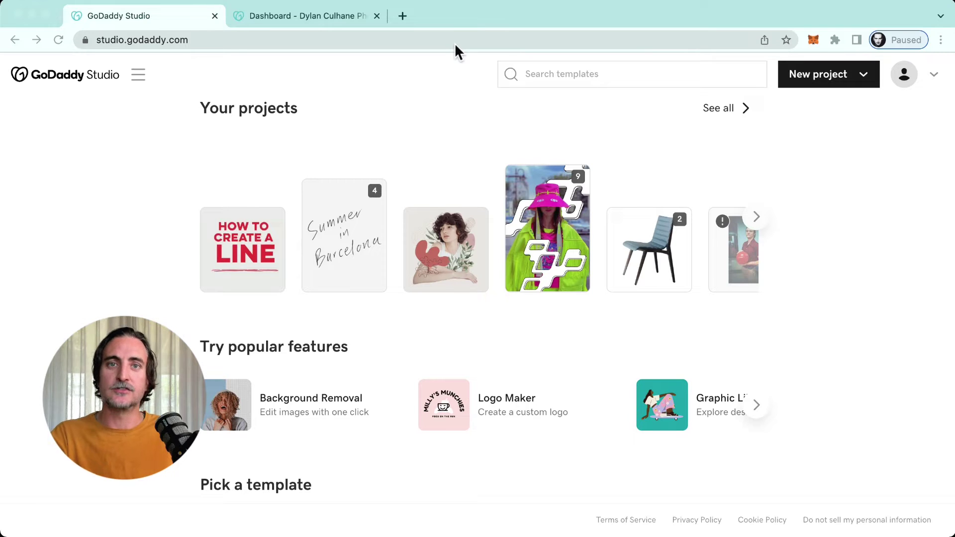
From the GoDaddy dashboard's Marketing menu, launch Content Creator to open GoDaddy Studio.
left_click(300, 19)
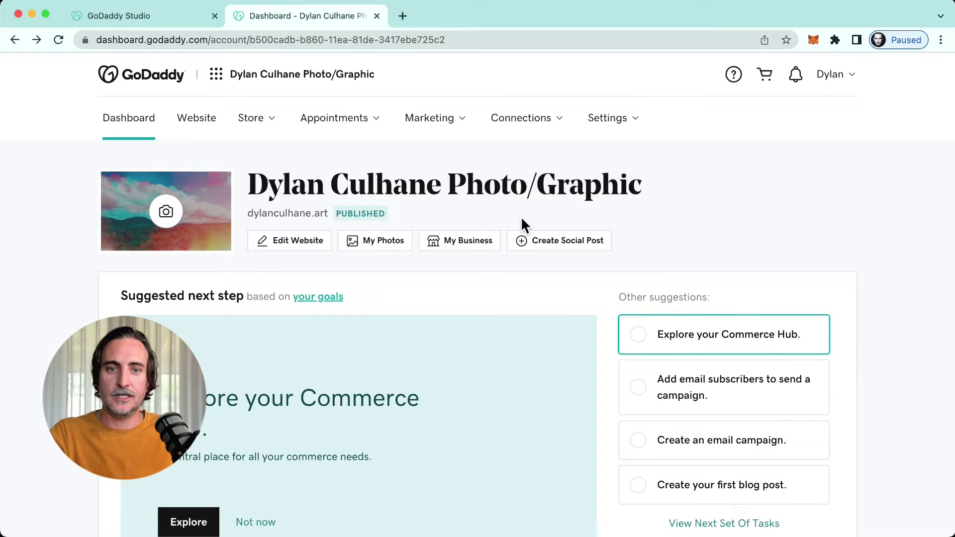
scroll(521, 219, "down", 3)
scroll(522, 220, "up", 2)
mouse_move(552, 219)
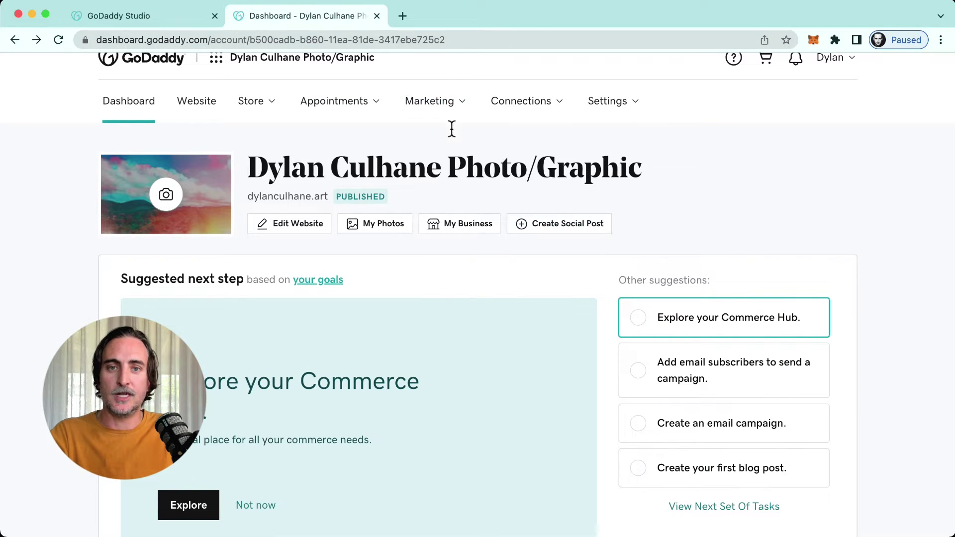
left_click(462, 106)
left_click(472, 181)
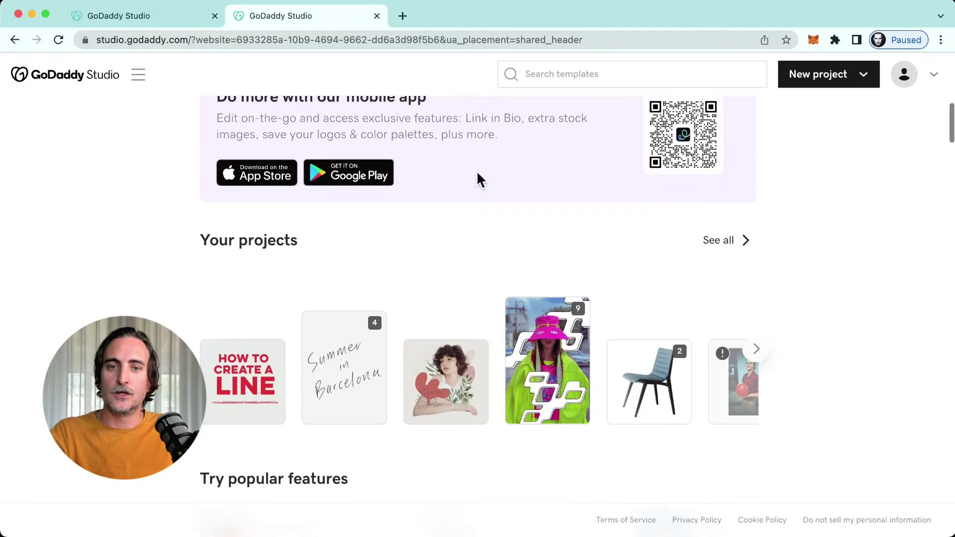
left_click(147, 24)
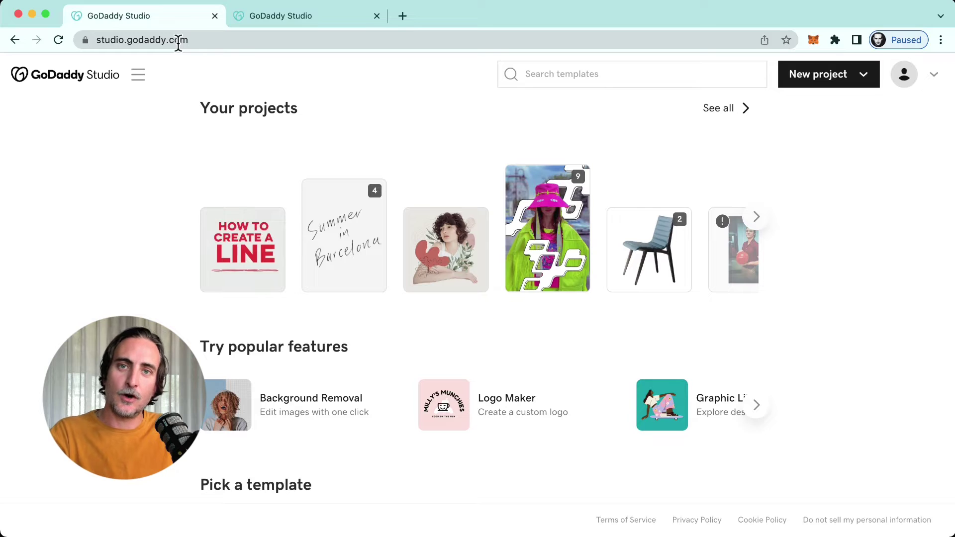
left_click(283, 18)
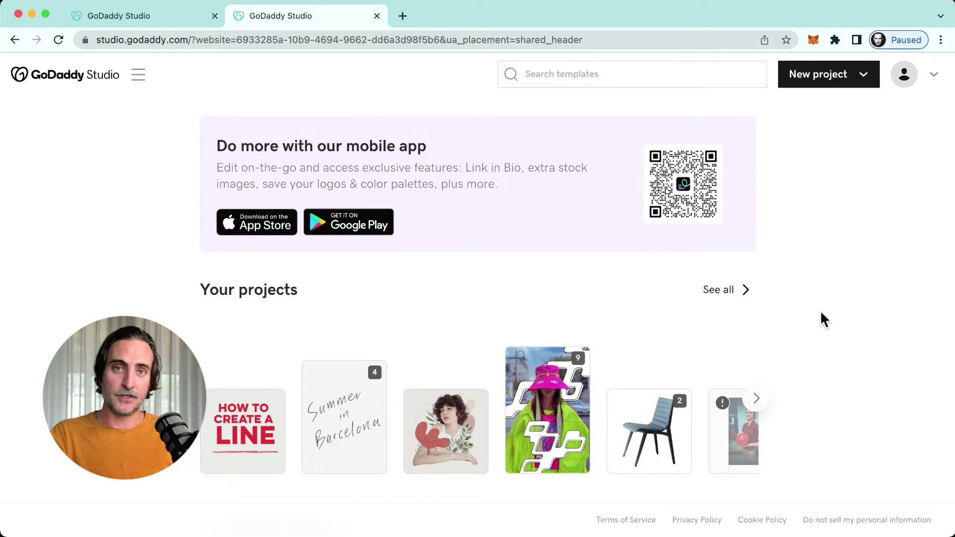
scroll(149, 207, "down", 1)
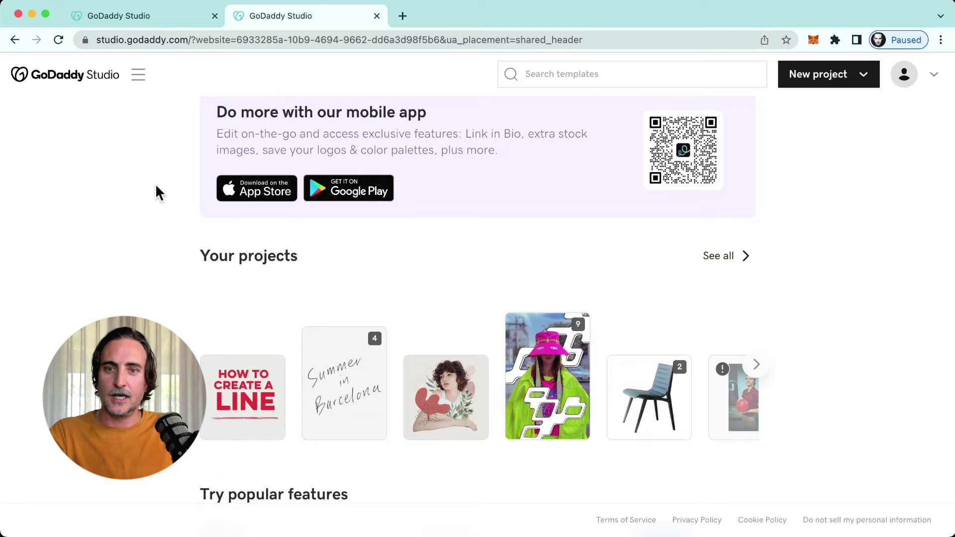
Advance the Try popular features carousel to Graphic Library and Font Library.
scroll(156, 193, "down", 5)
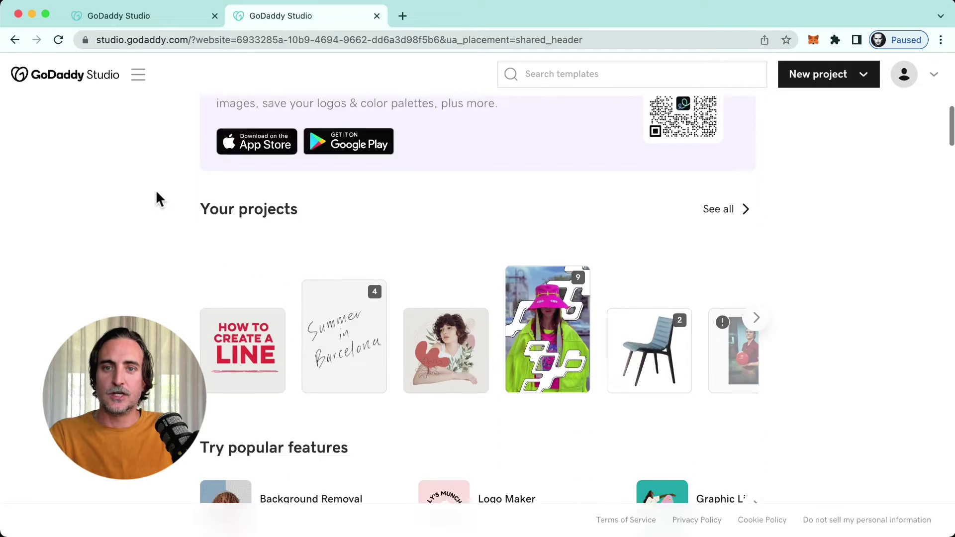
scroll(156, 192, "up", 1)
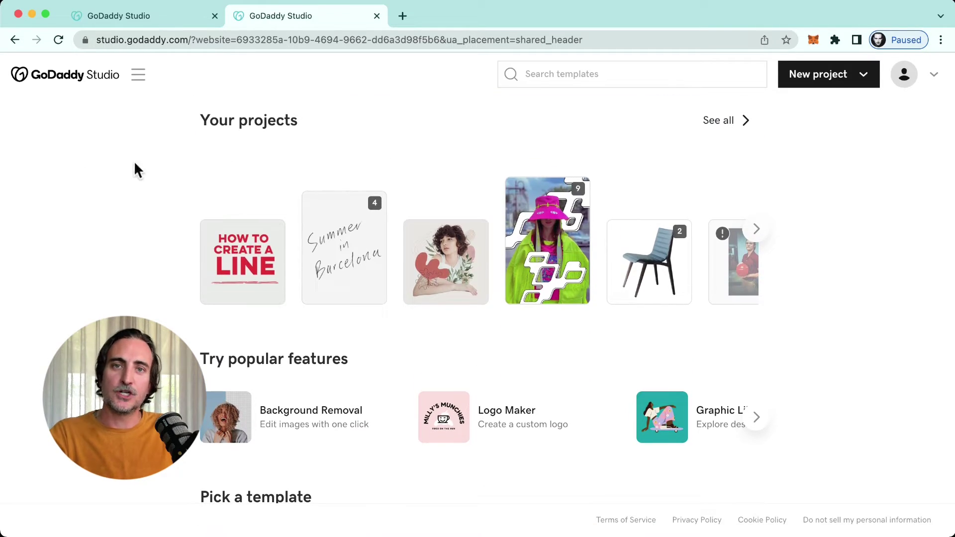
scroll(126, 183, "down", 4)
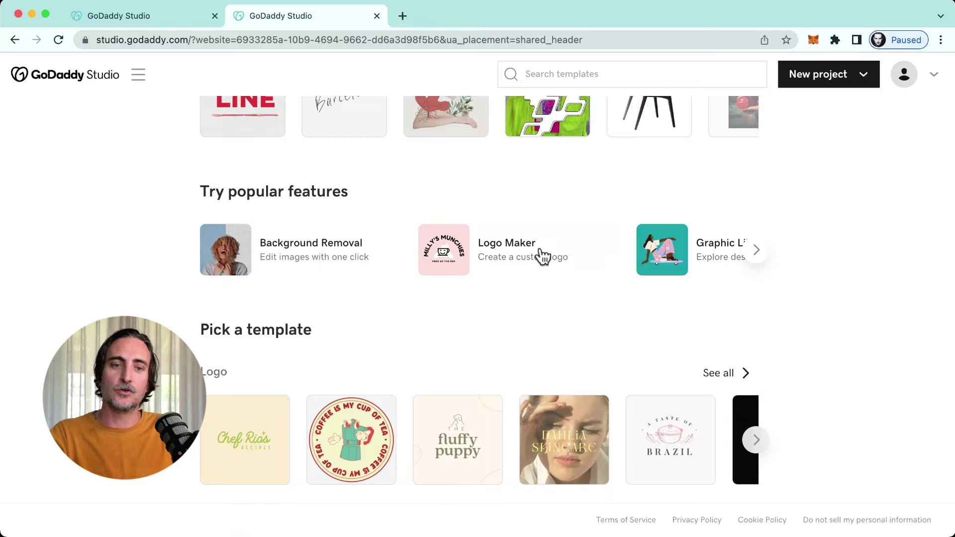
left_click(758, 256)
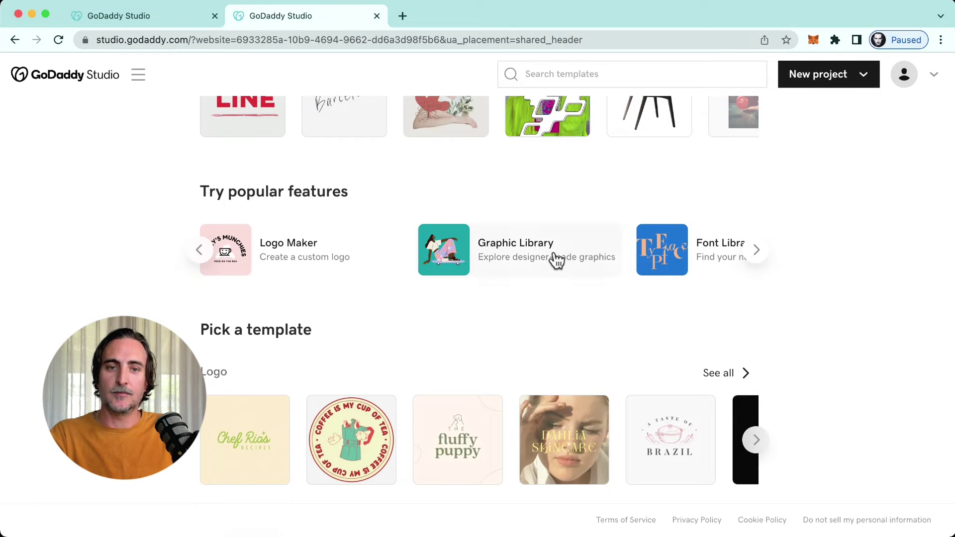
left_click(757, 256)
Browse down through the template categories and reveal more preset canvas sizes.
scroll(135, 256, "down", 5)
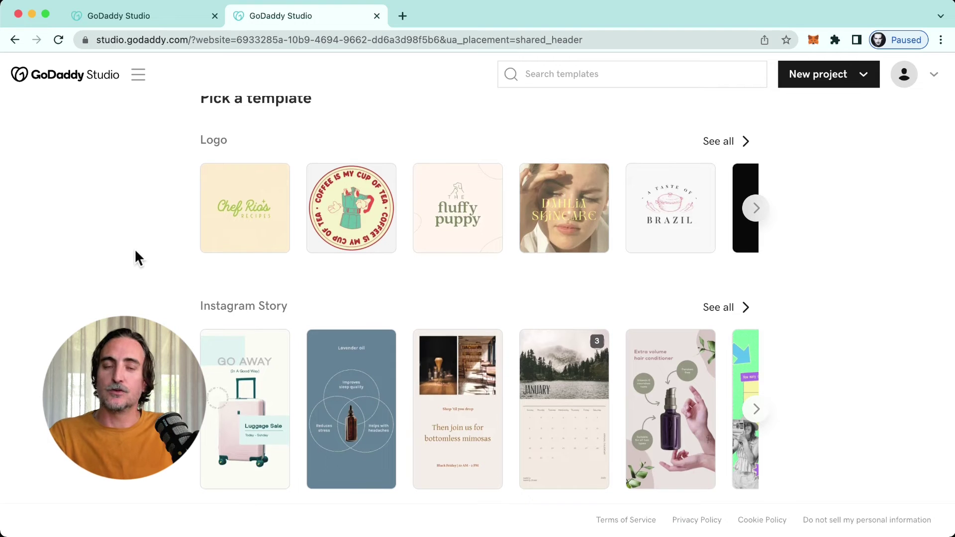
scroll(135, 252, "down", 1)
scroll(135, 252, "up", 3)
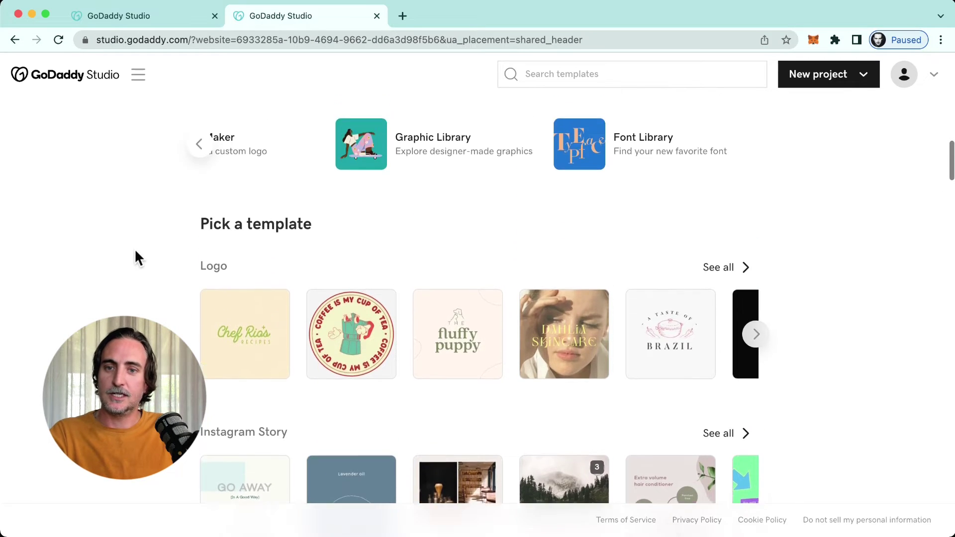
scroll(135, 251, "down", 4)
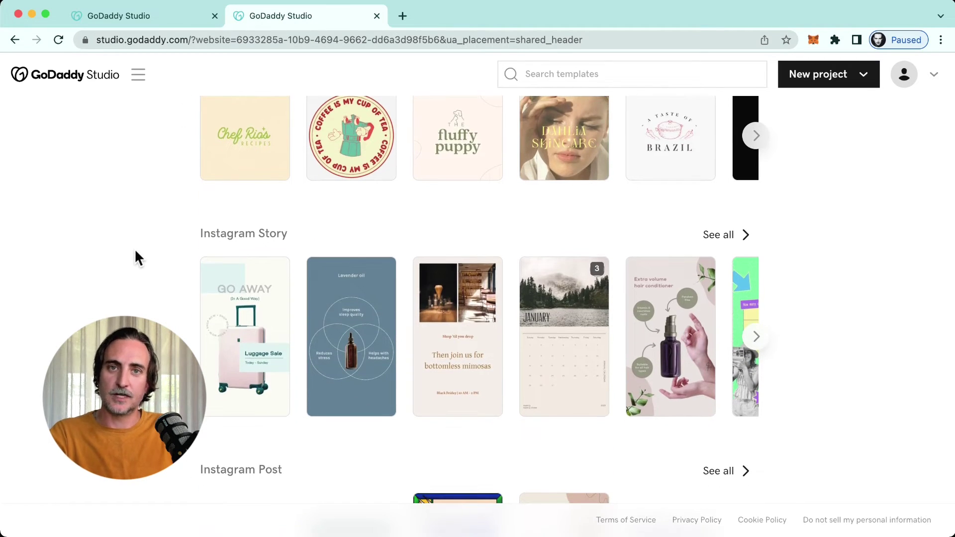
scroll(135, 256, "up", 1)
scroll(154, 216, "down", 10)
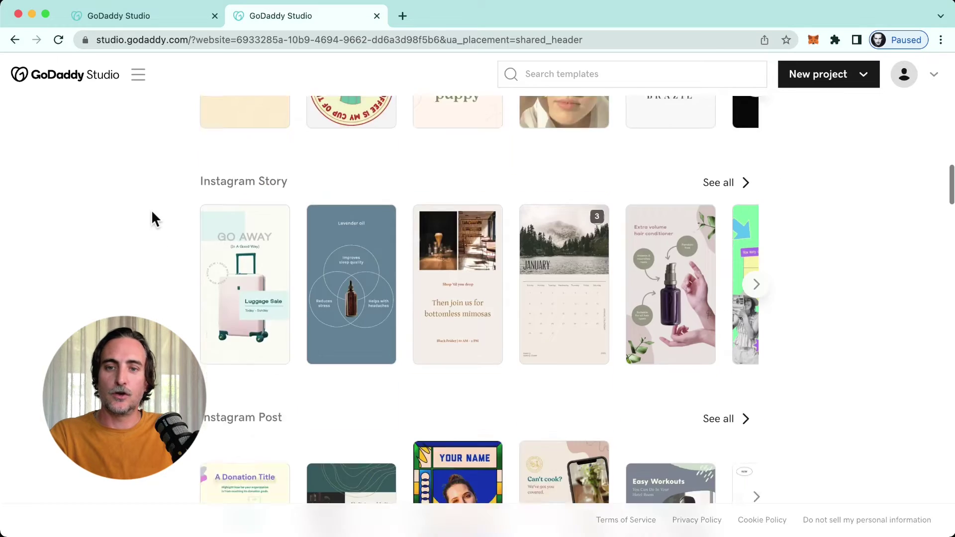
scroll(156, 237, "down", 15)
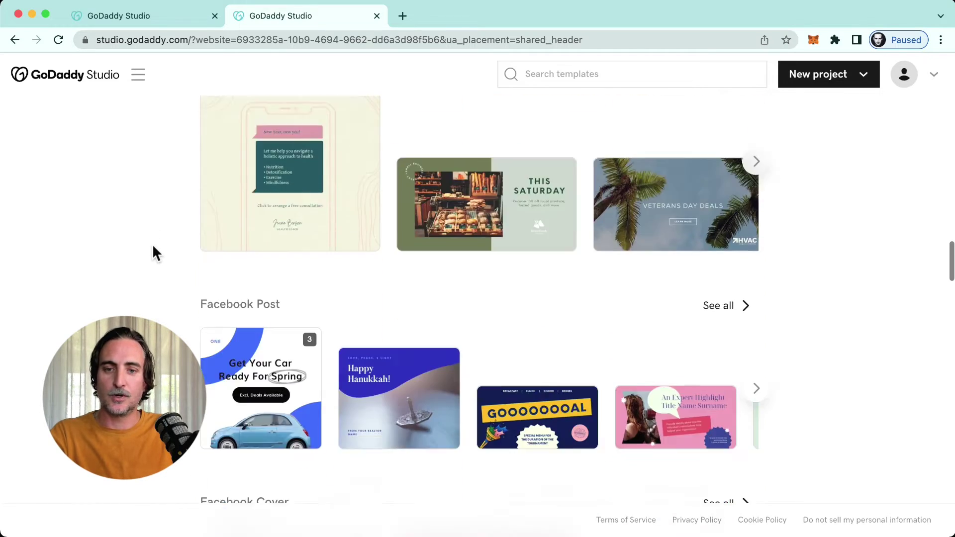
scroll(132, 269, "down", 8)
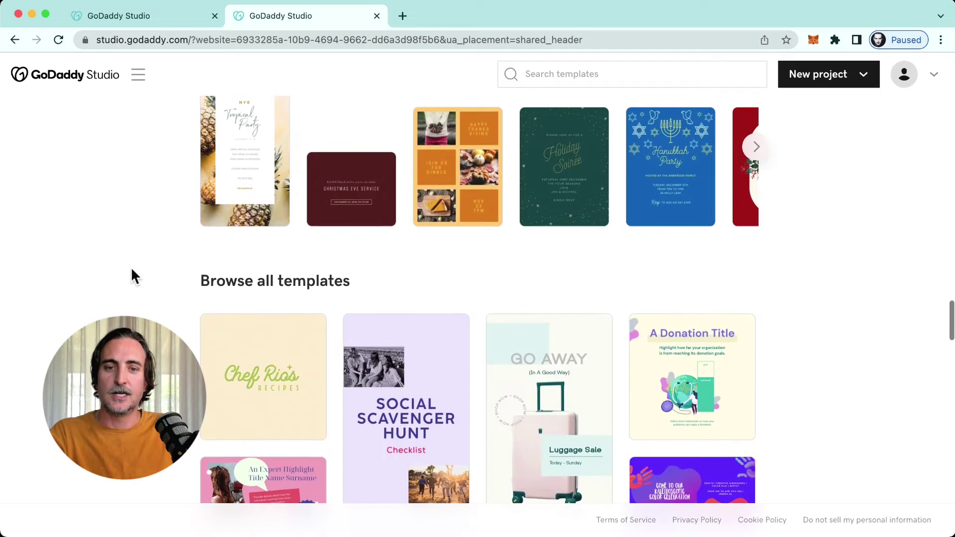
scroll(130, 267, "up", 3)
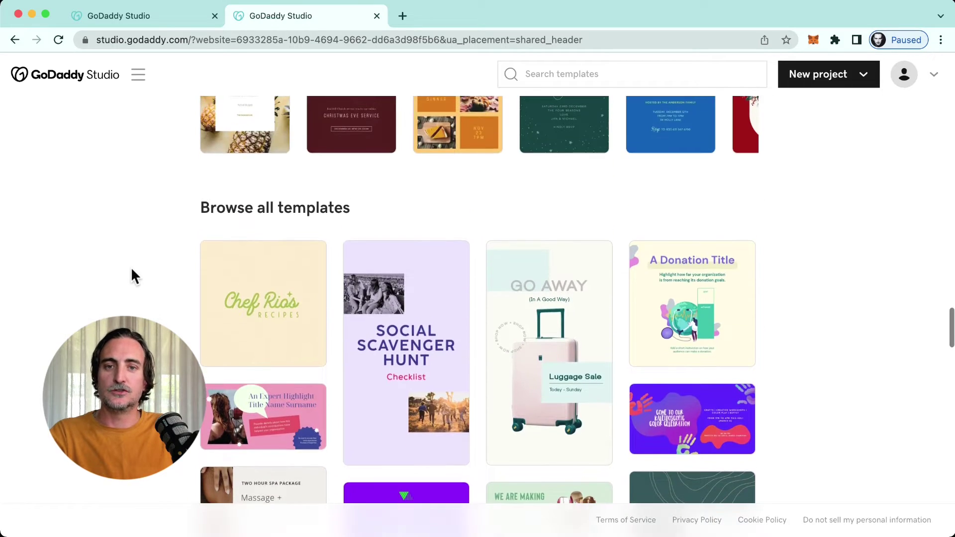
scroll(130, 267, "down", 6)
scroll(132, 269, "down", 10)
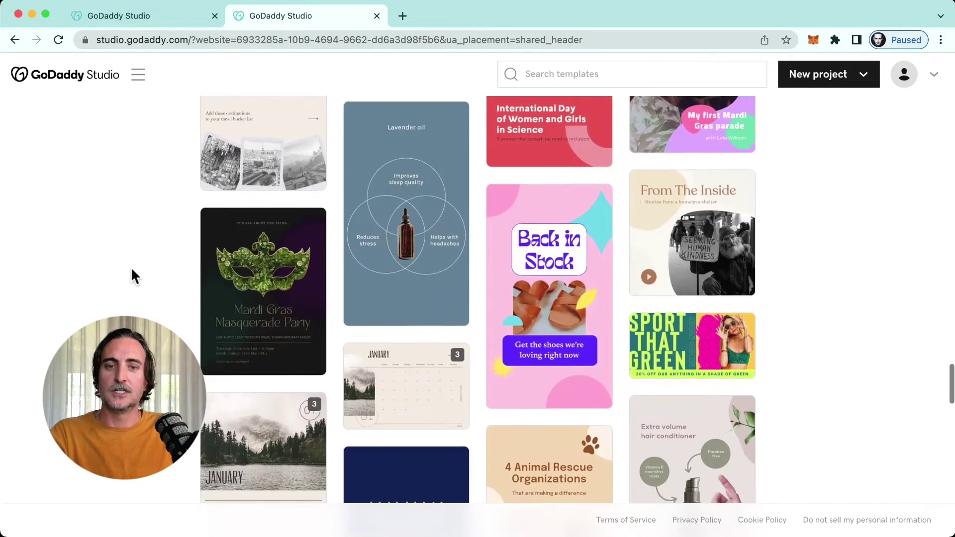
scroll(132, 269, "down", 15)
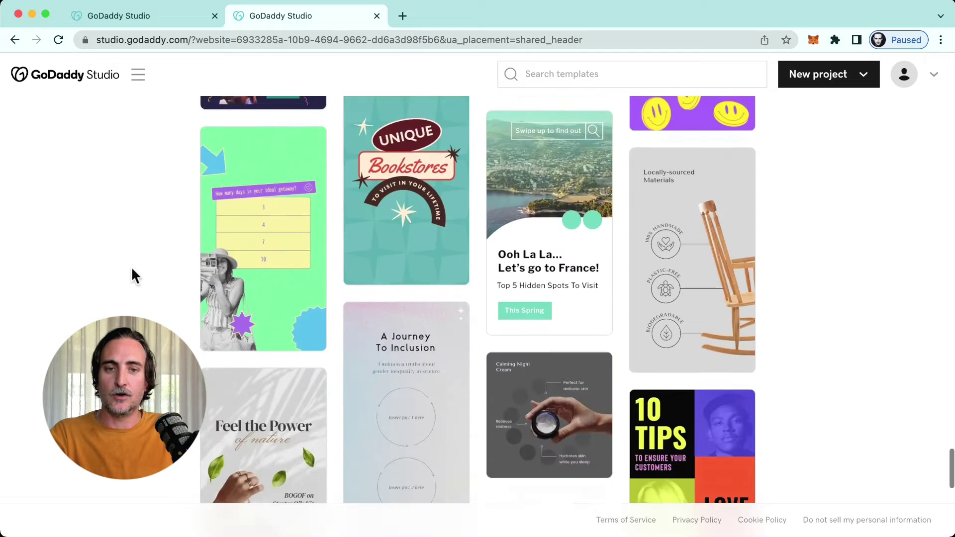
scroll(132, 269, "down", 3)
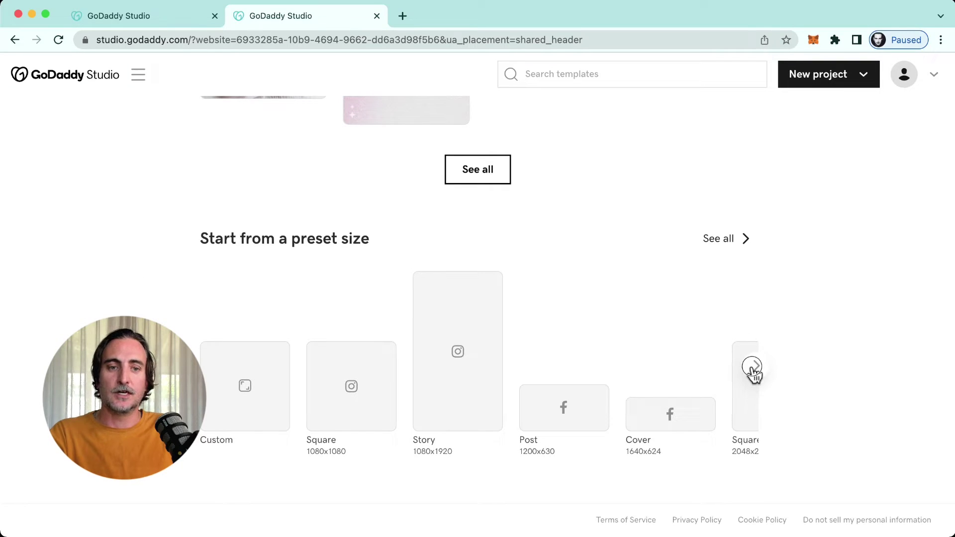
left_click(756, 367)
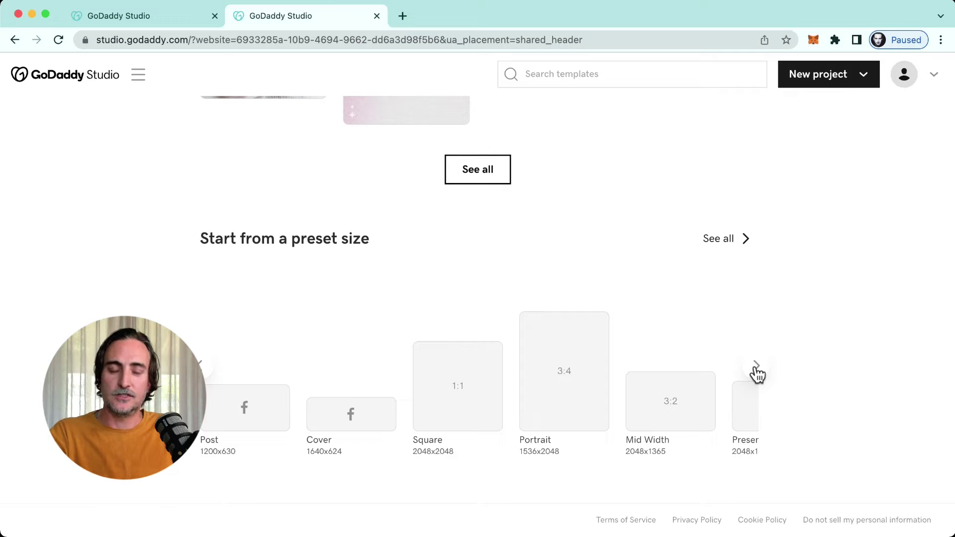
Return up the home page to the Poster / Flyer templates.
scroll(313, 307, "up", 10)
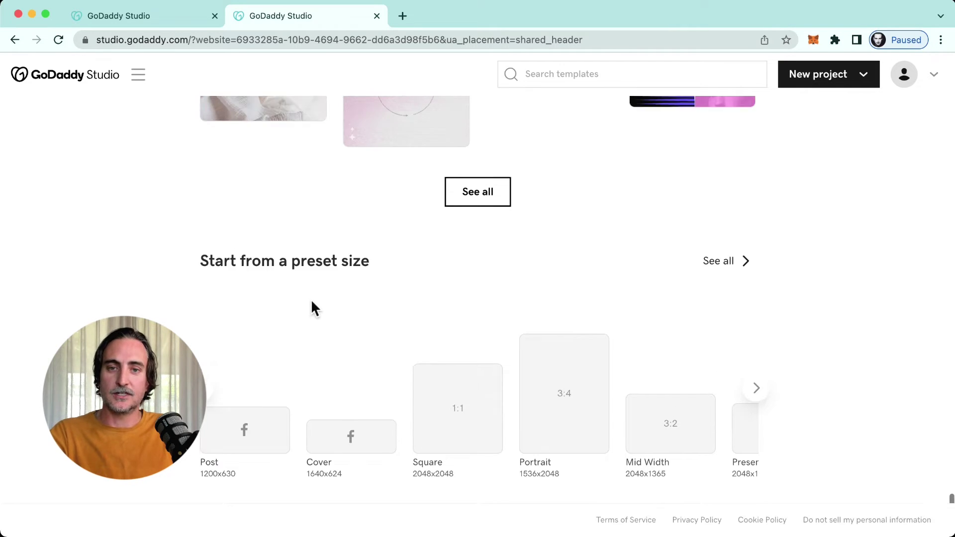
scroll(313, 308, "up", 15)
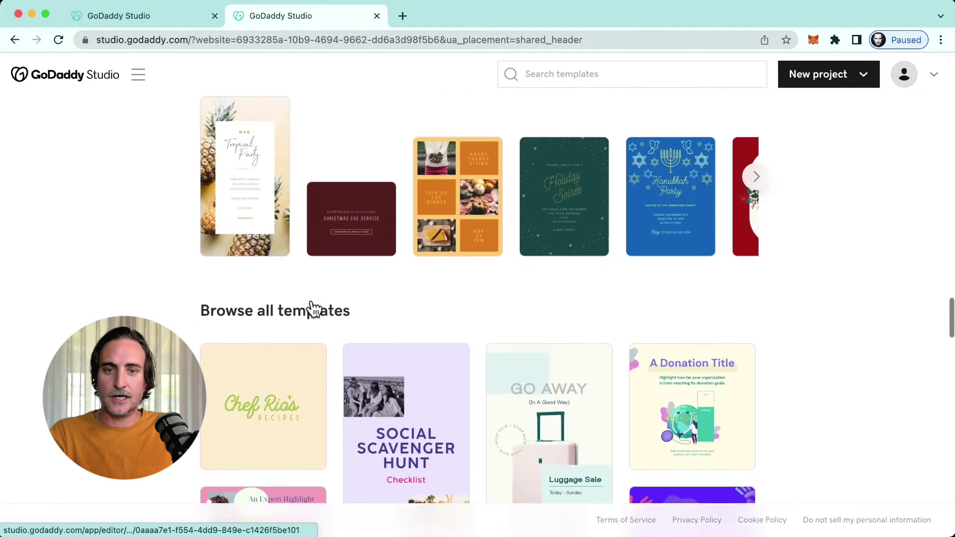
scroll(312, 299, "up", 8)
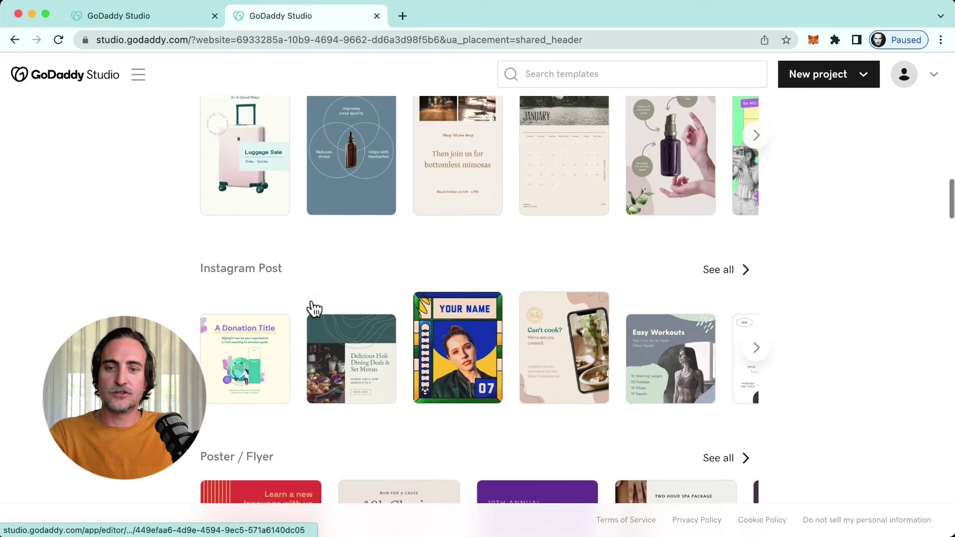
scroll(311, 308, "down", 4)
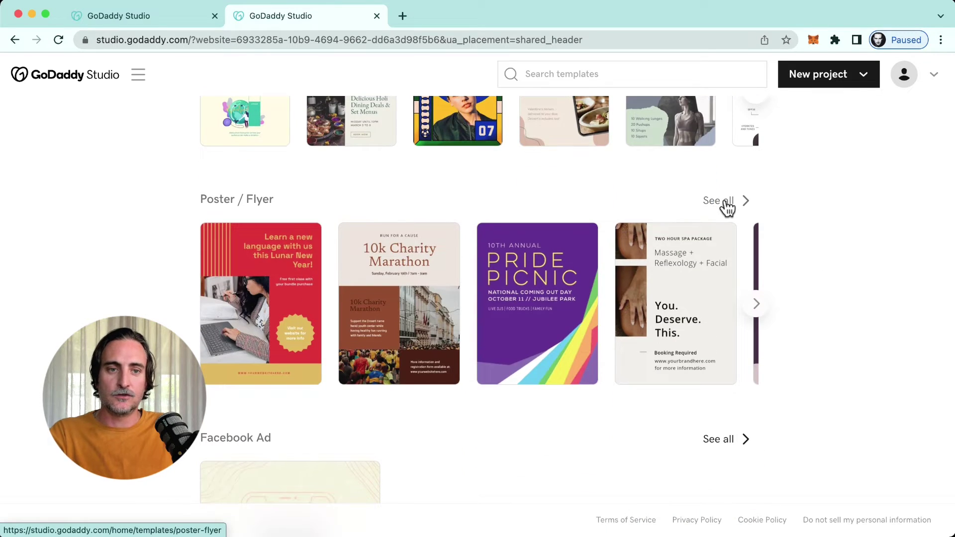
From the full Poster / Flyer list, open the 1536x2048 TikTok for Businesses template.
left_click(726, 201)
scroll(776, 274, "down", 2)
scroll(781, 267, "down", 12)
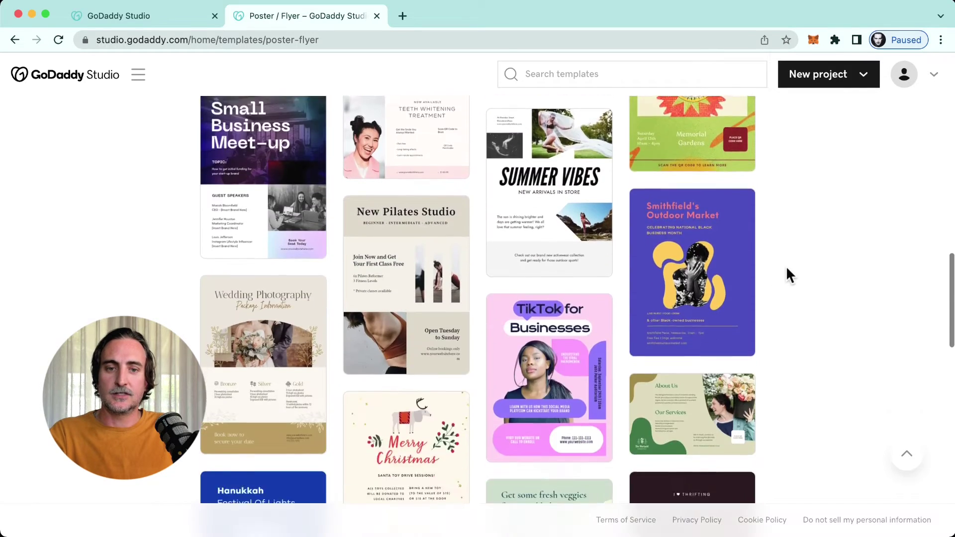
scroll(787, 268, "down", 5)
scroll(787, 268, "up", 4)
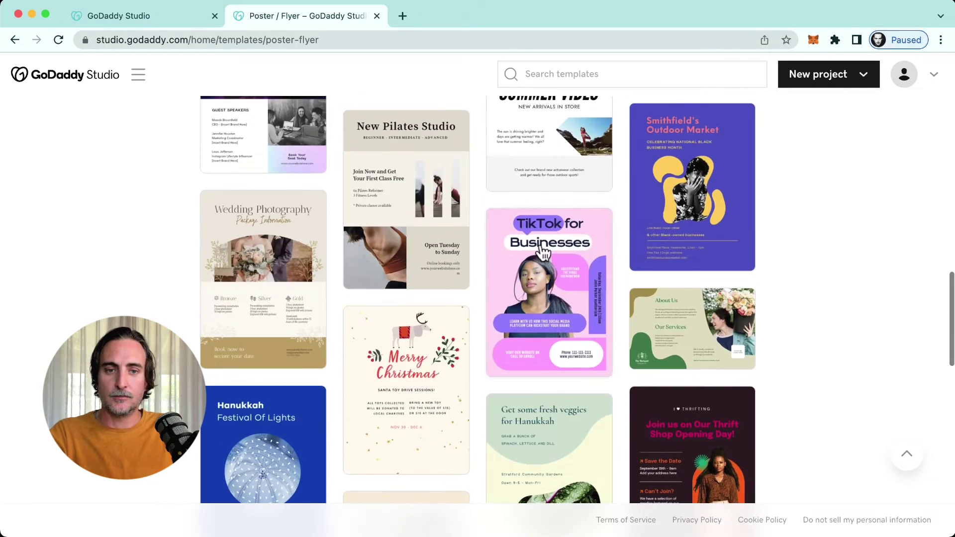
left_click(548, 259)
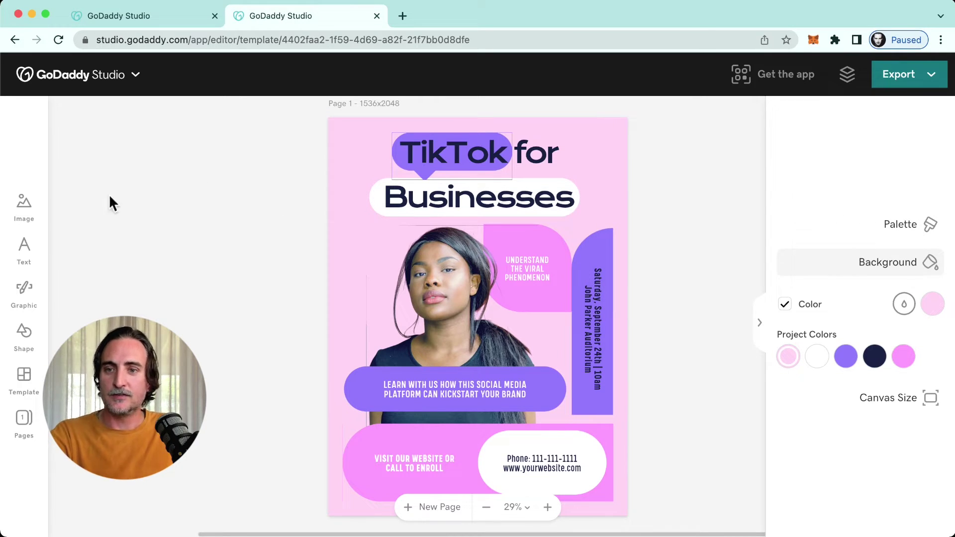
Show the Images panel with upload and Unsplash photo options.
left_click(25, 210)
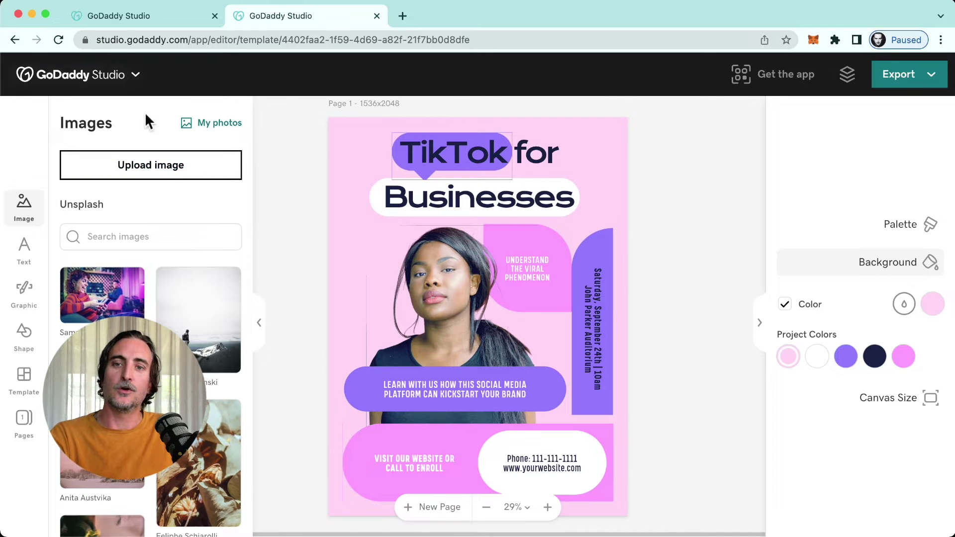
left_click(210, 127)
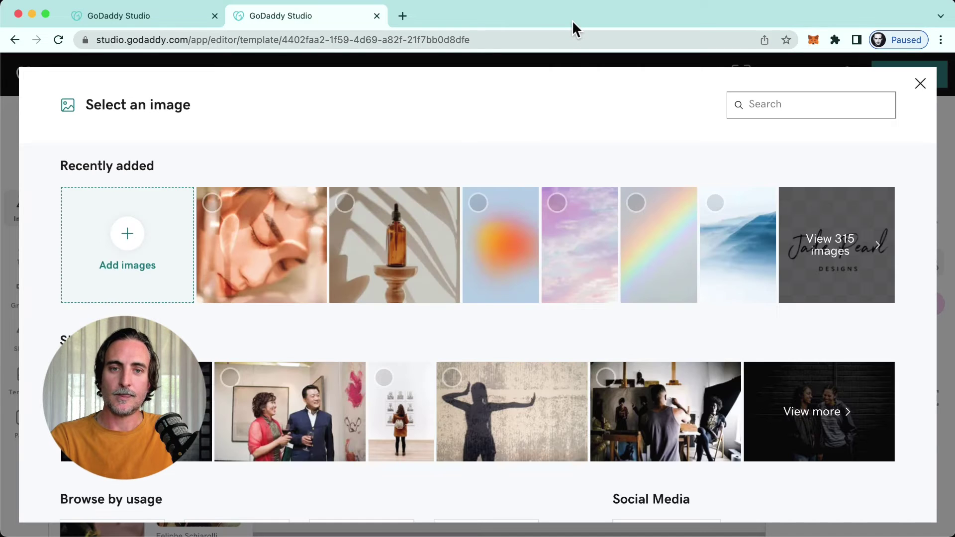
scroll(617, 159, "down", 5)
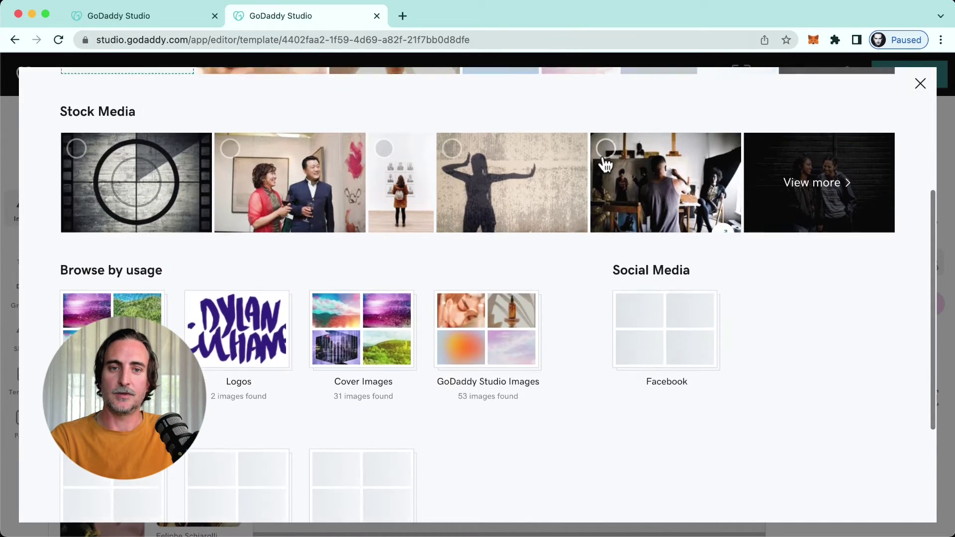
scroll(601, 163, "up", 3)
scroll(601, 163, "up", 2)
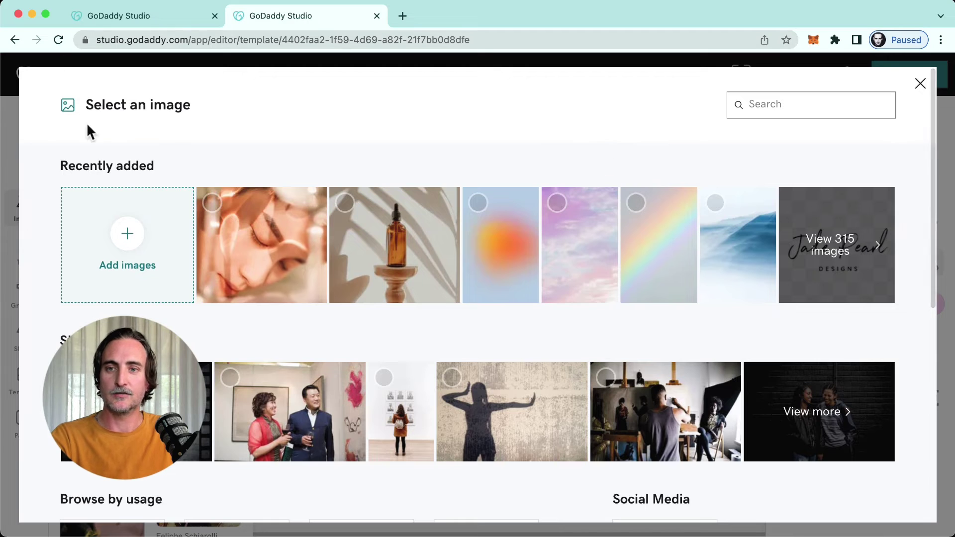
left_click(920, 84)
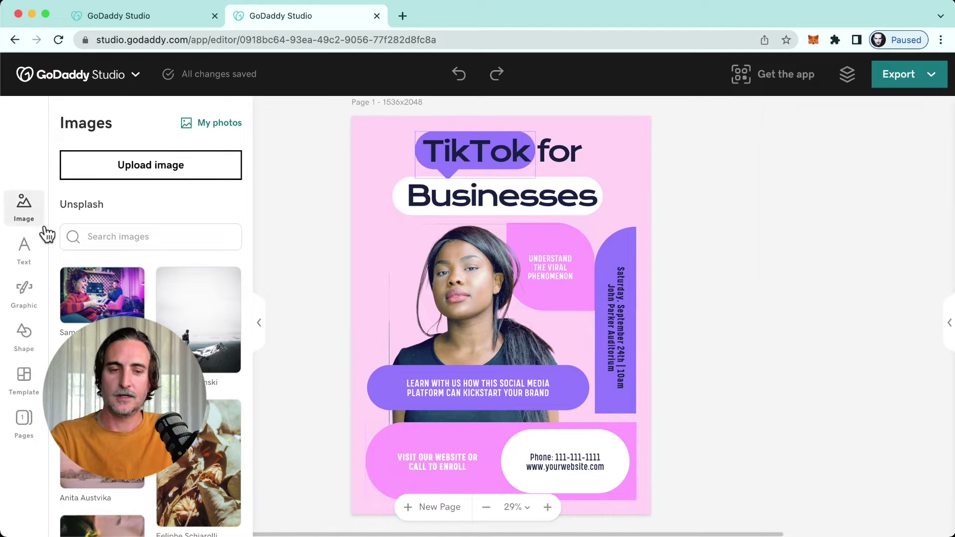
Add a trial text box to the poster, then undo it.
left_click(24, 251)
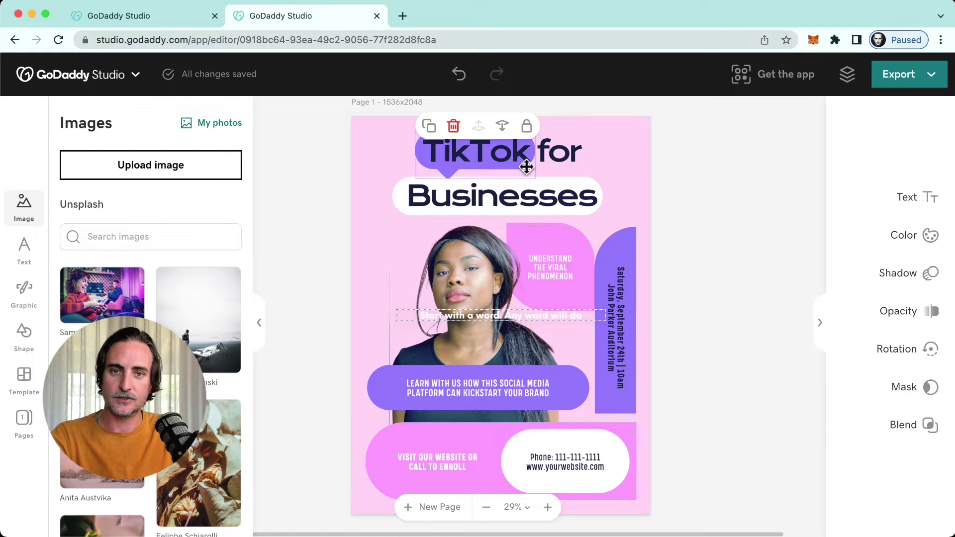
left_click(457, 87)
left_click(458, 87)
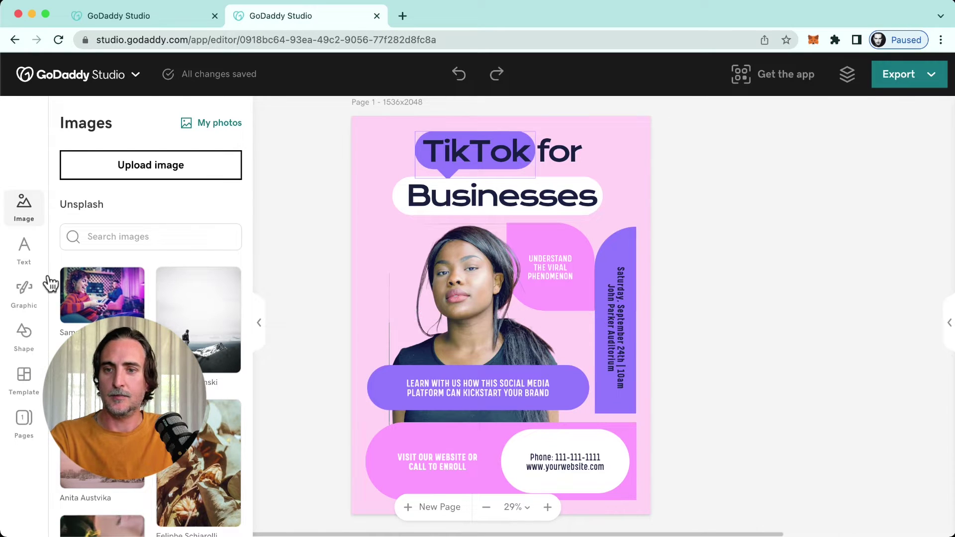
Browse the Graphic and Shape collections in the side panel.
left_click(24, 298)
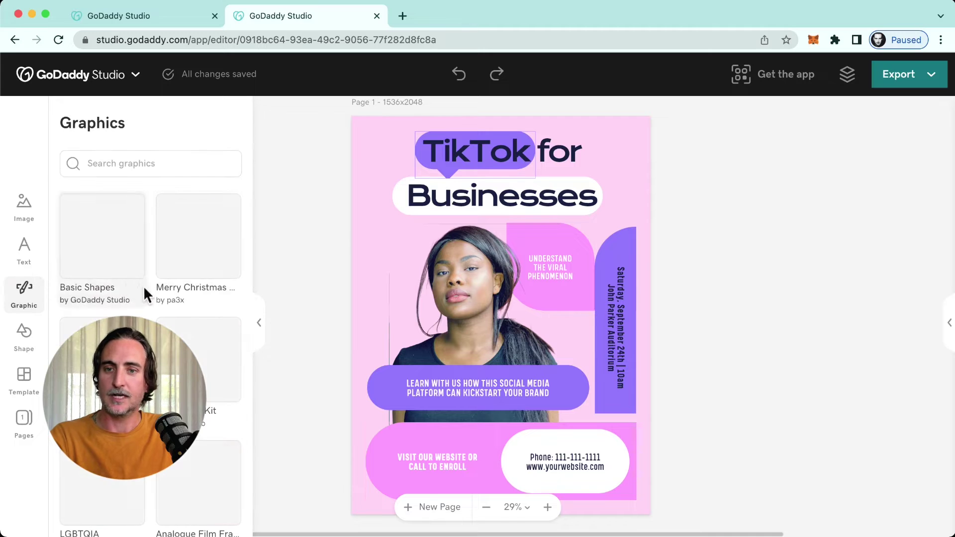
scroll(169, 285, "down", 5)
scroll(170, 289, "up", 10)
left_click(146, 164)
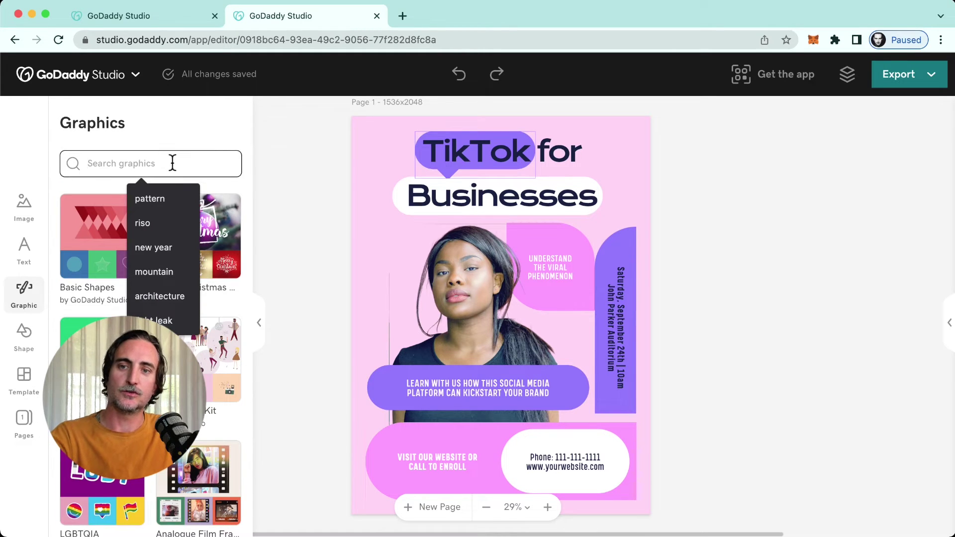
left_click(24, 333)
scroll(150, 318, "down", 15)
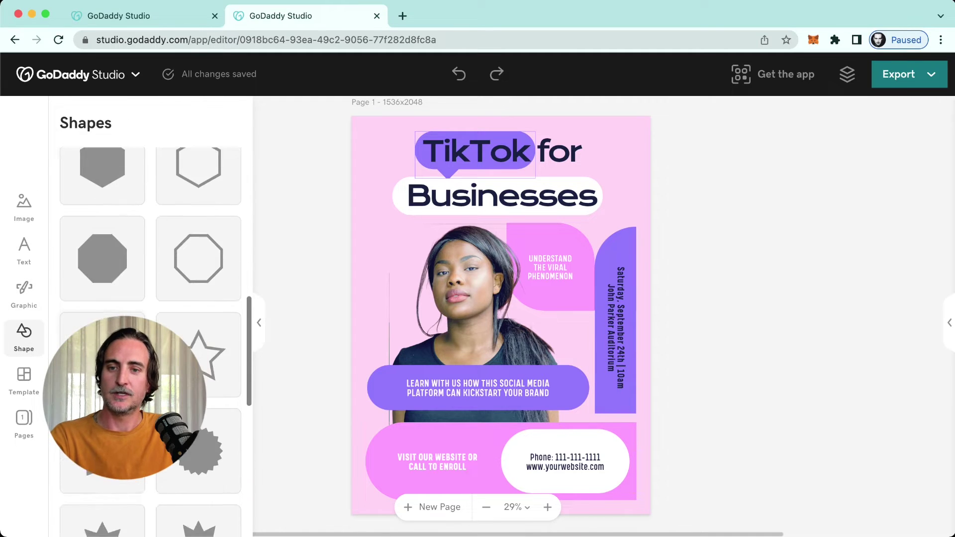
scroll(150, 318, "up", 8)
scroll(150, 319, "up", 5)
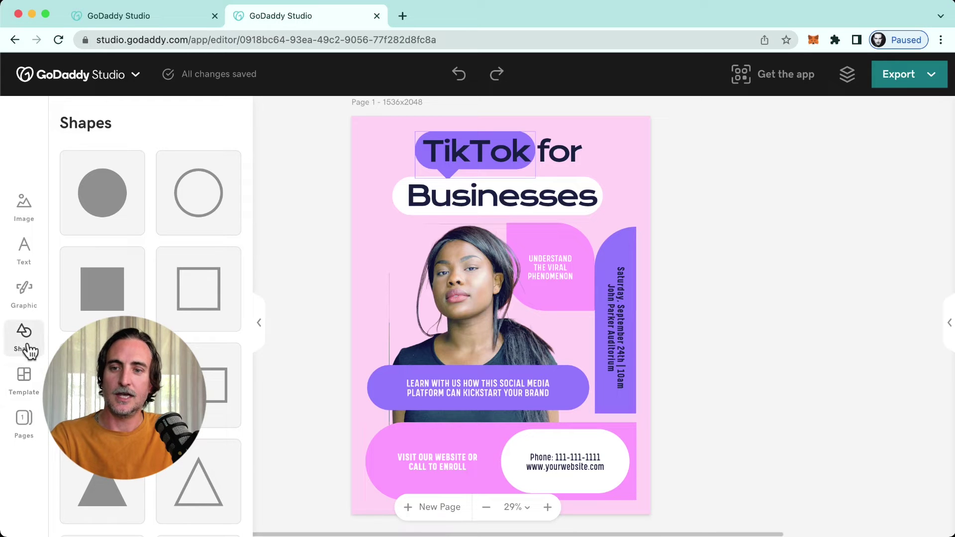
Look through the design templates, then close the side panel.
left_click(24, 383)
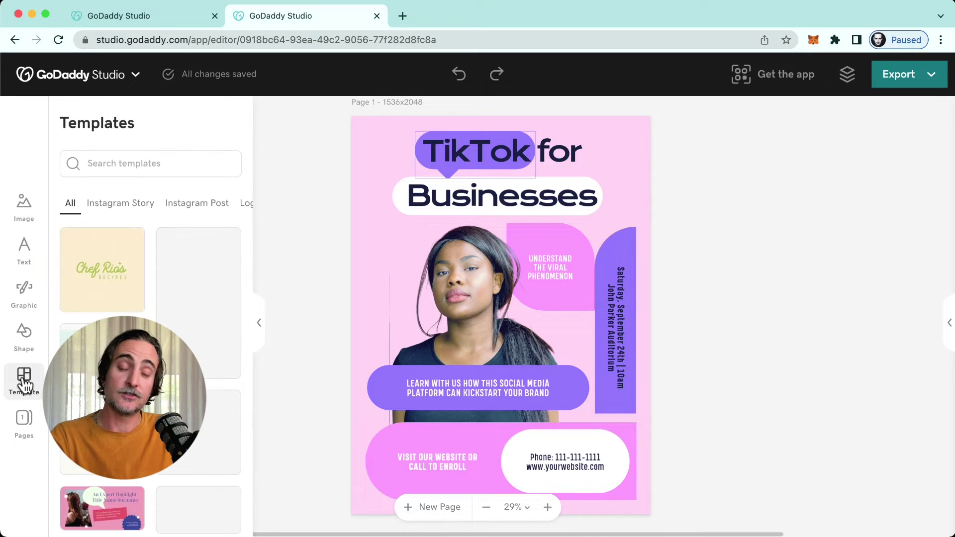
scroll(150, 378, "down", 5)
scroll(150, 348, "up", 5)
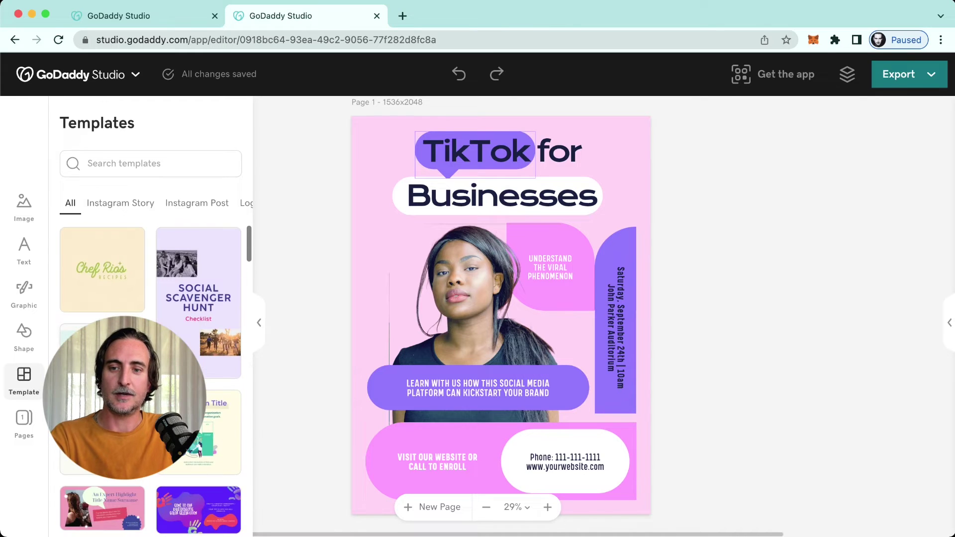
left_click(24, 380)
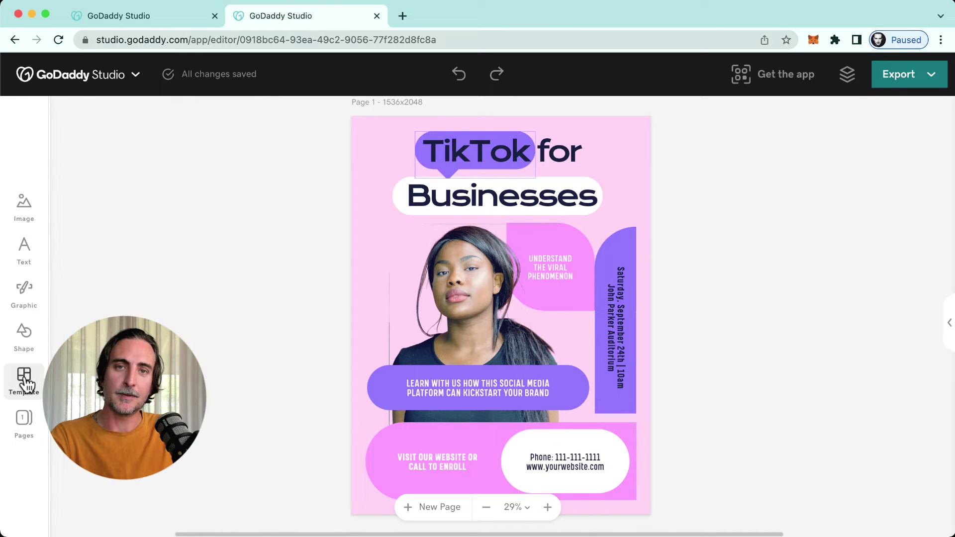
Apply the Corporate palette and shuffle it to a mint, grey and charcoal scheme.
left_click(636, 135)
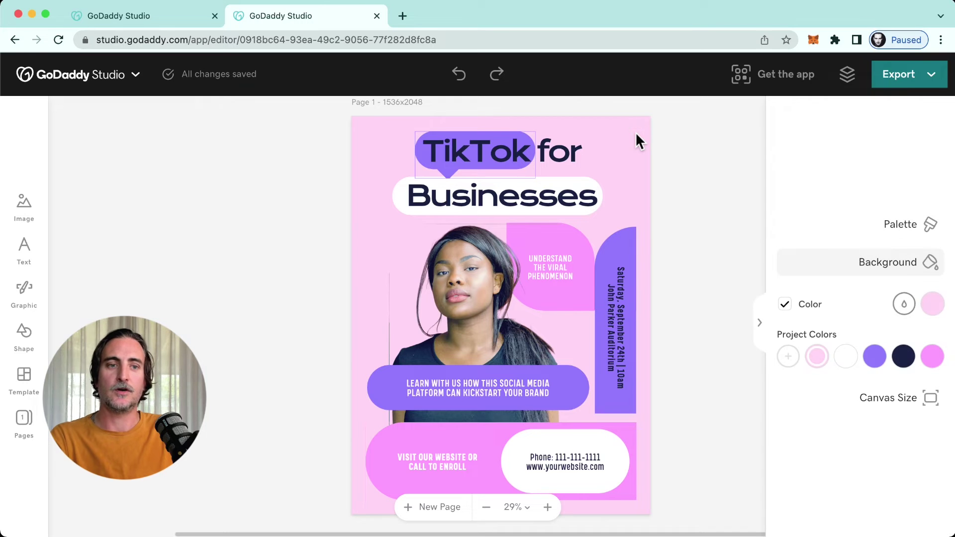
left_click(910, 227)
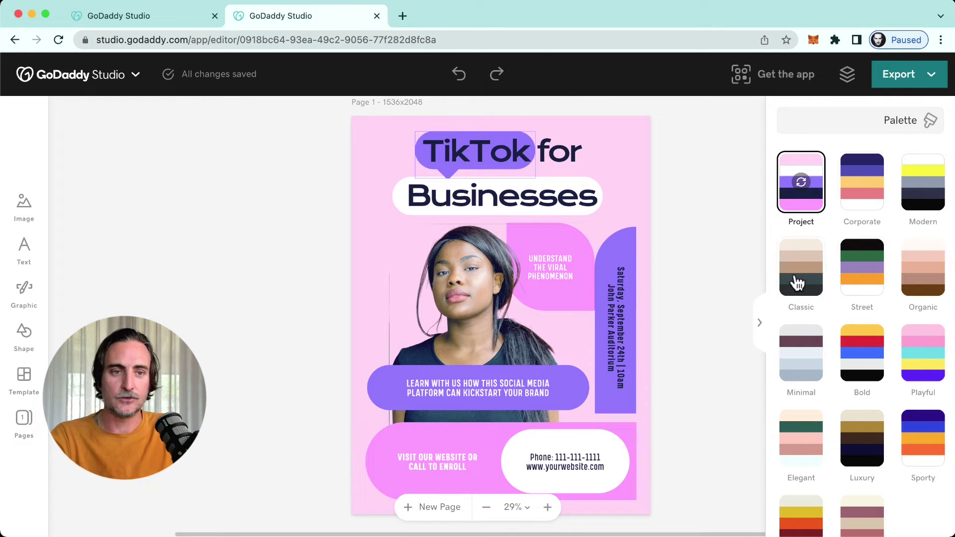
left_click(862, 183)
left_click(863, 183)
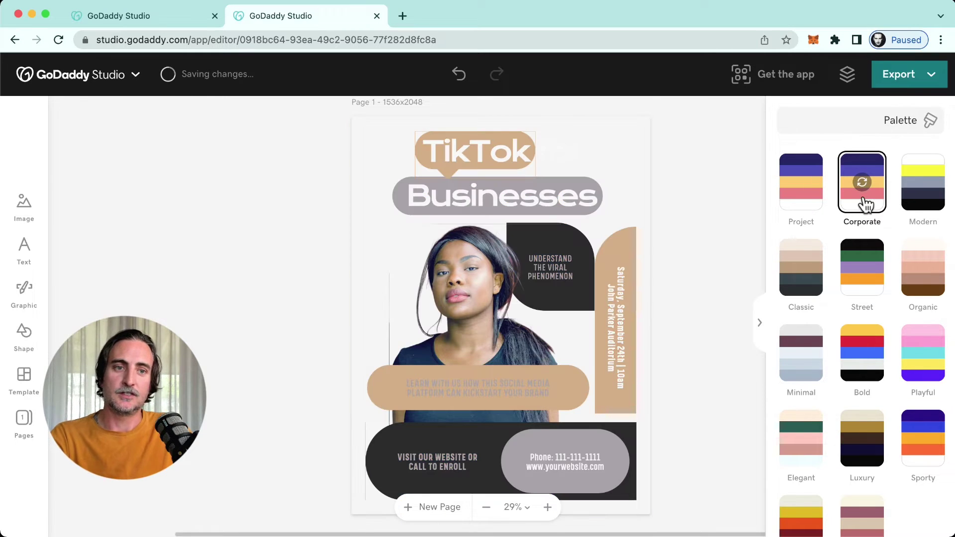
left_click(862, 183)
left_click(863, 183)
left_click(862, 183)
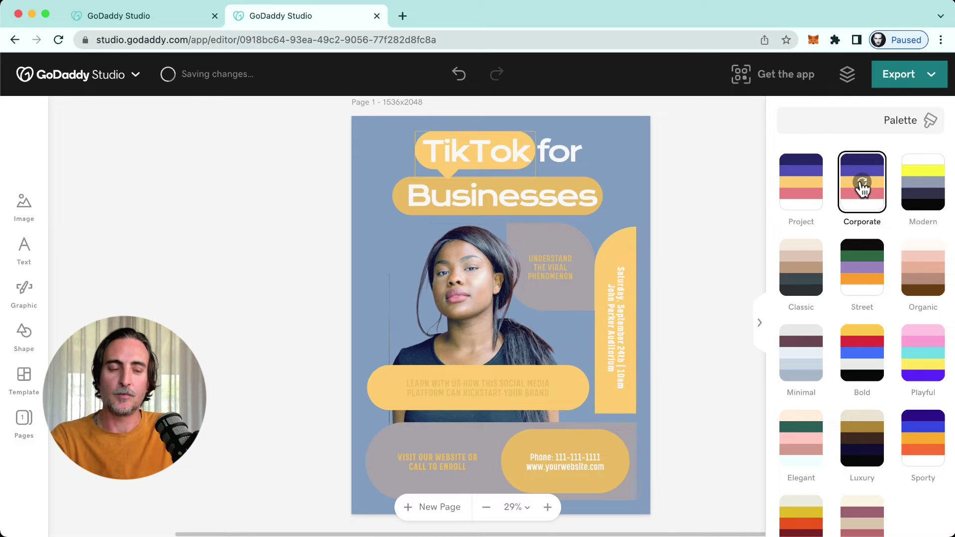
left_click(863, 183)
left_click(863, 183)
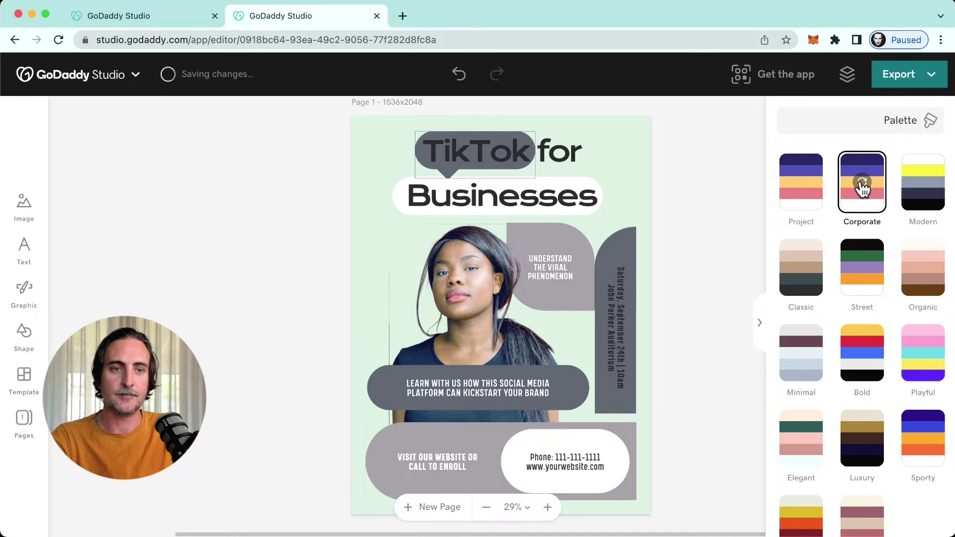
left_click(846, 125)
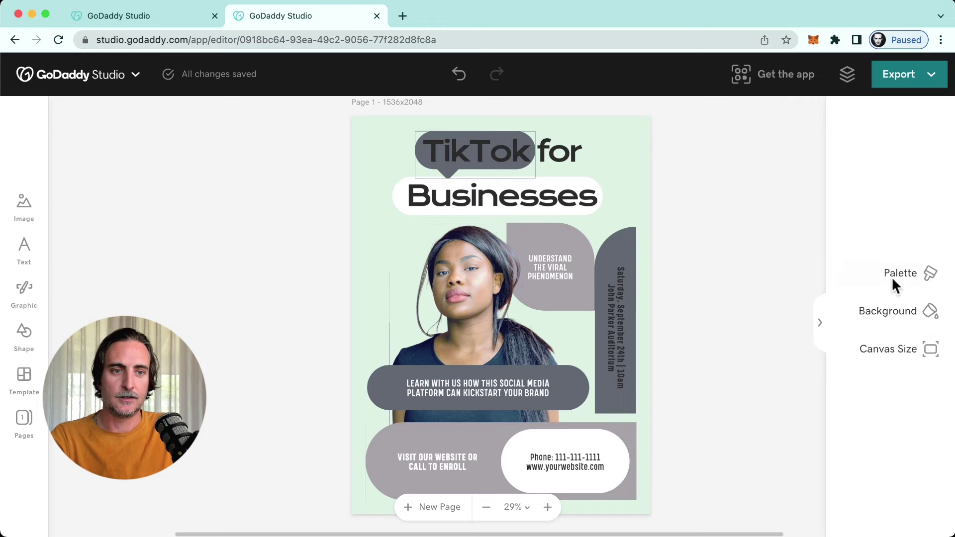
Check the Background and Canvas Size options, keeping 1536x2048, then collapse the page panel.
left_click(886, 312)
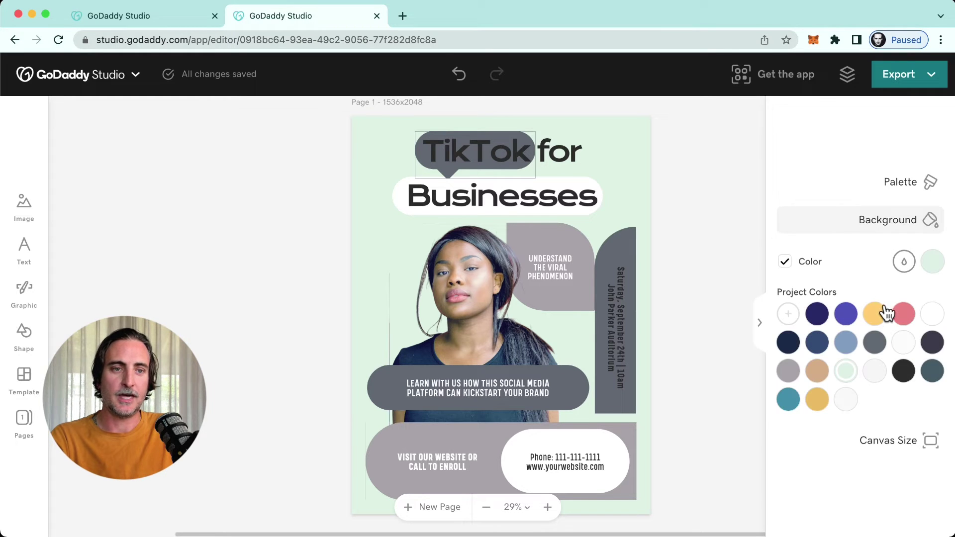
left_click(871, 221)
left_click(888, 350)
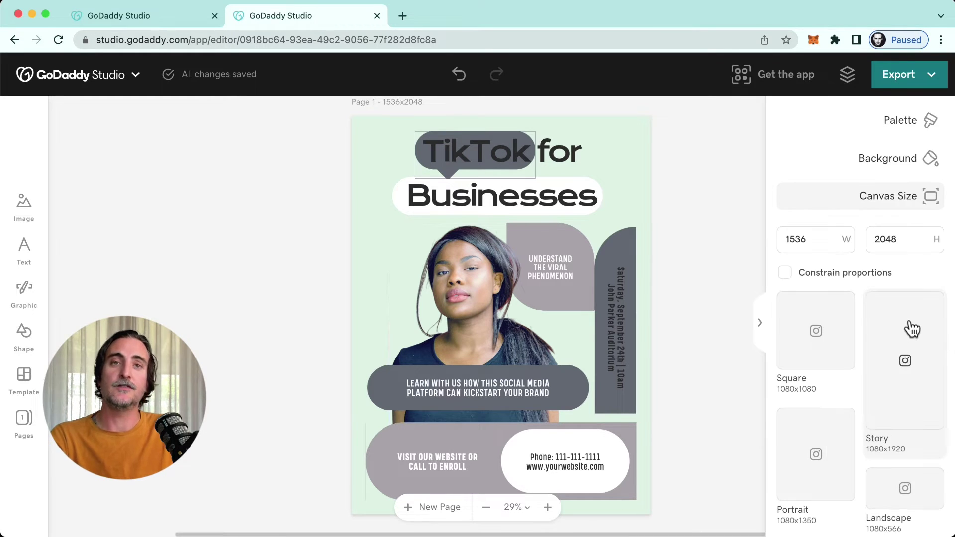
scroll(855, 375, "down", 10)
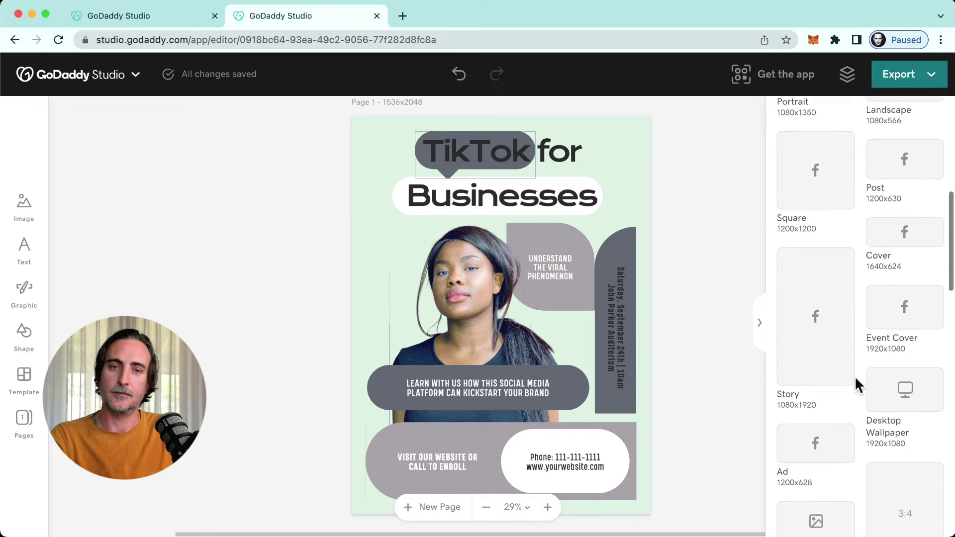
scroll(855, 375, "down", 4)
scroll(855, 376, "up", 12)
scroll(854, 378, "up", 4)
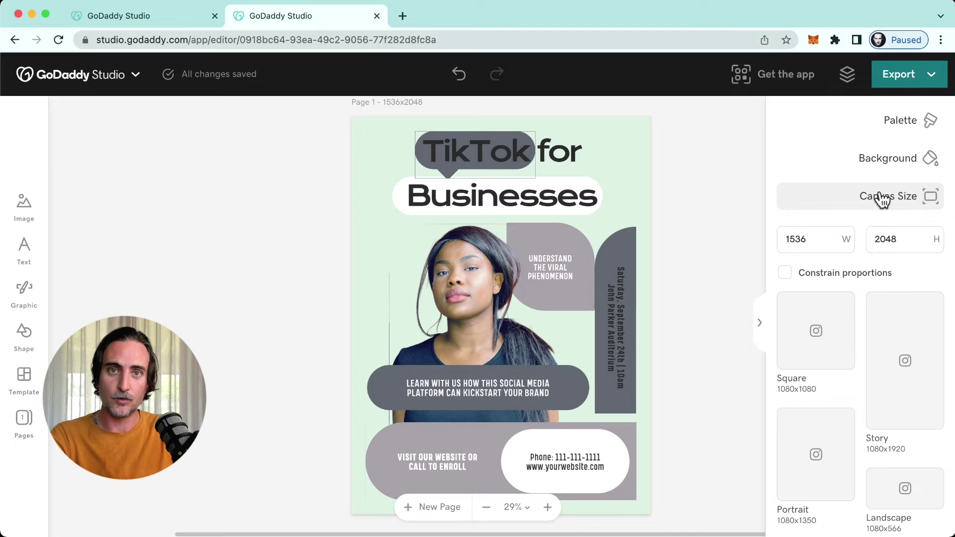
left_click(760, 323)
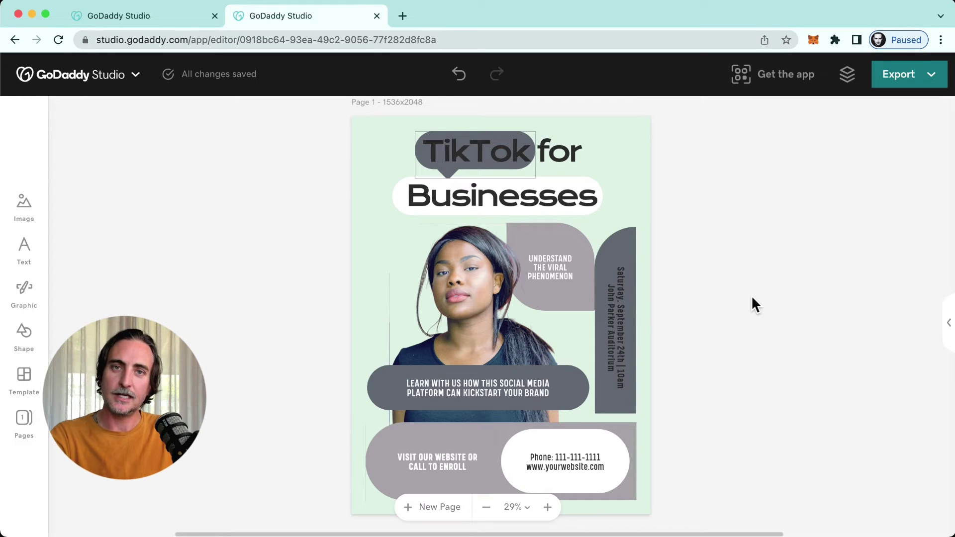
Make the grey shape behind the viral phenomenon text purple from Project Colors.
left_click(457, 270)
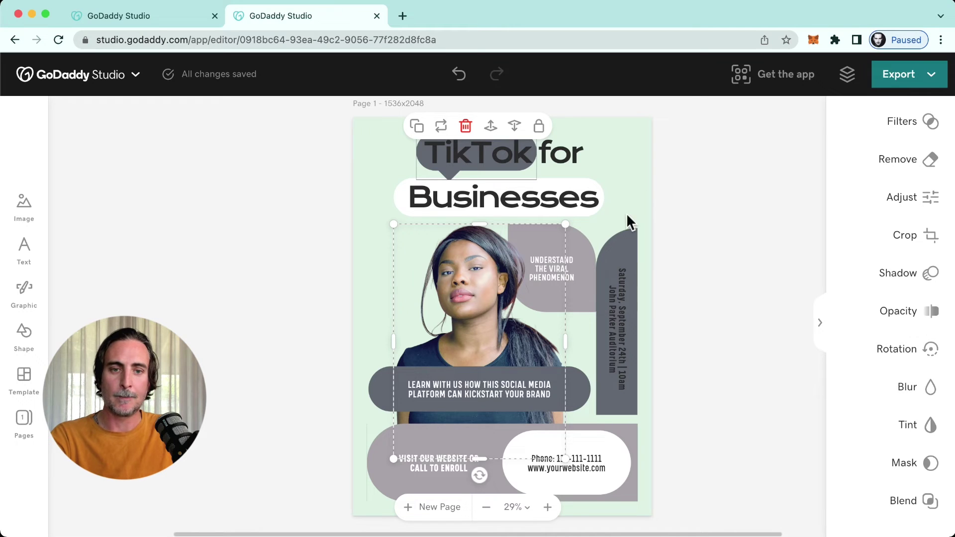
left_click(626, 247)
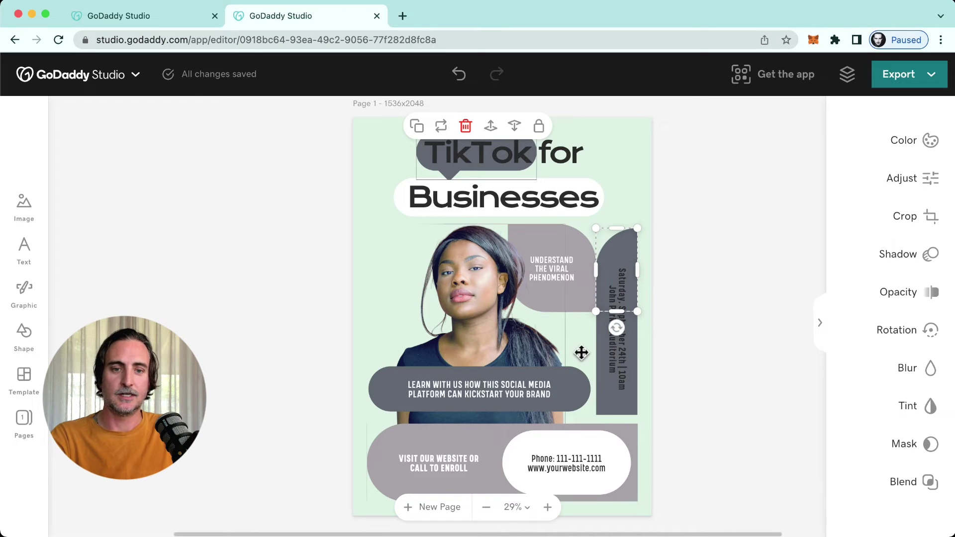
left_click(528, 241)
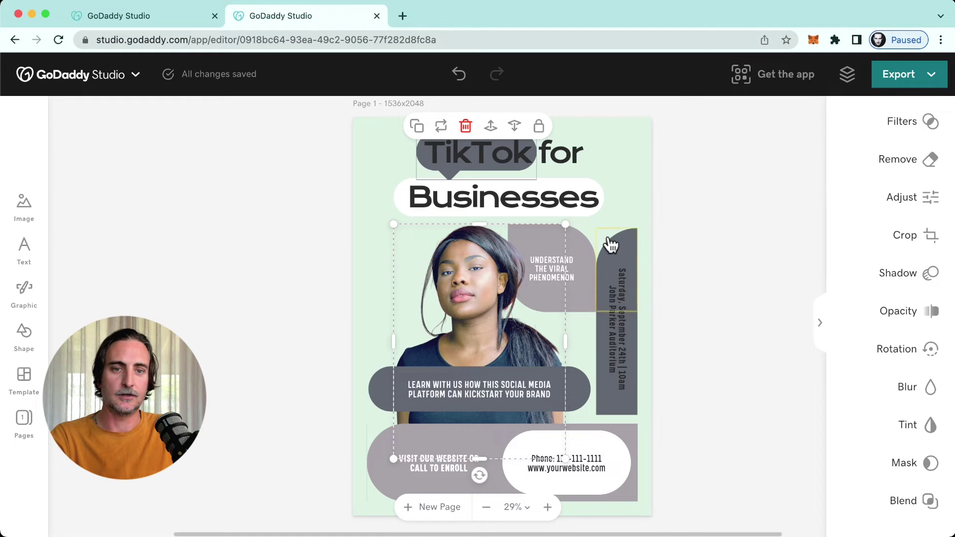
left_click(584, 247)
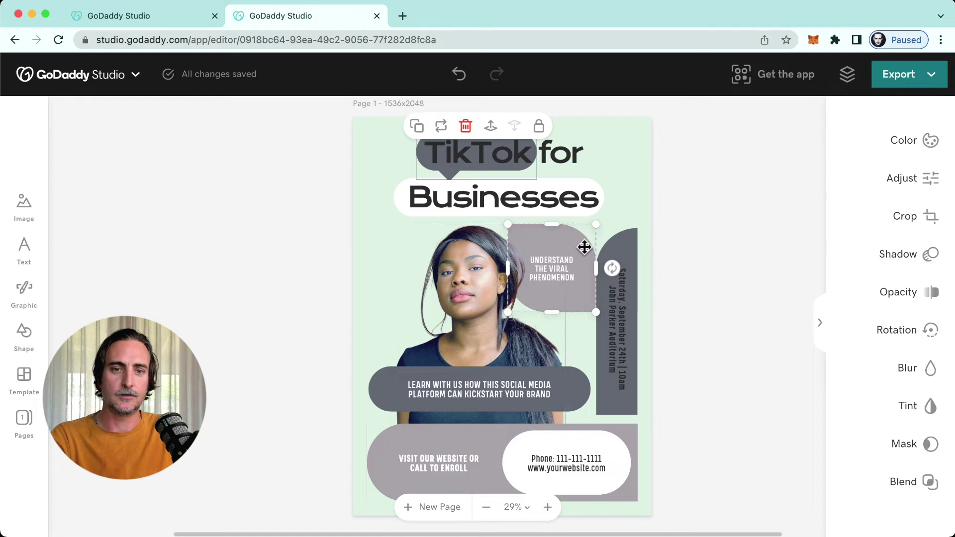
left_click(916, 144)
left_click(847, 218)
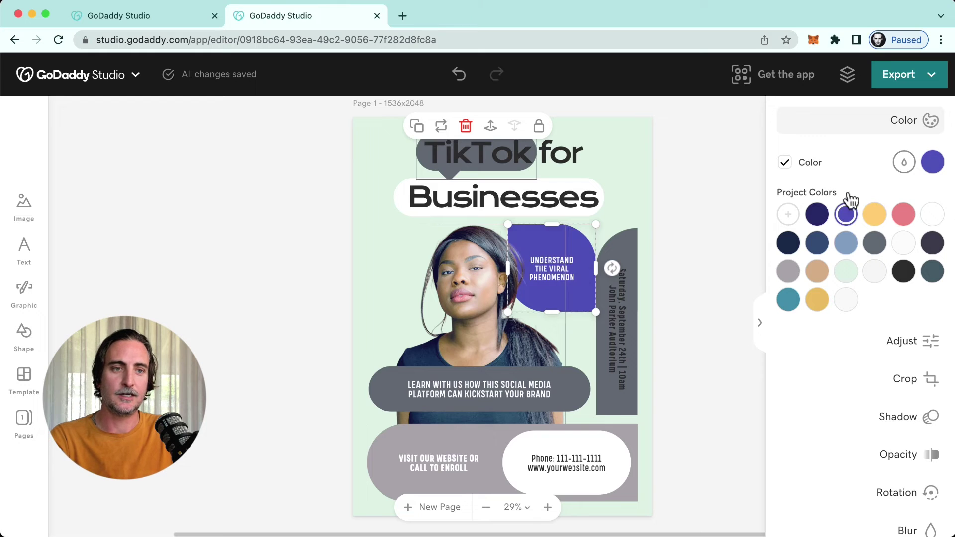
Deselect the shape, expand the page background colours, and select the vertical date text.
left_click(756, 148)
left_click(796, 211)
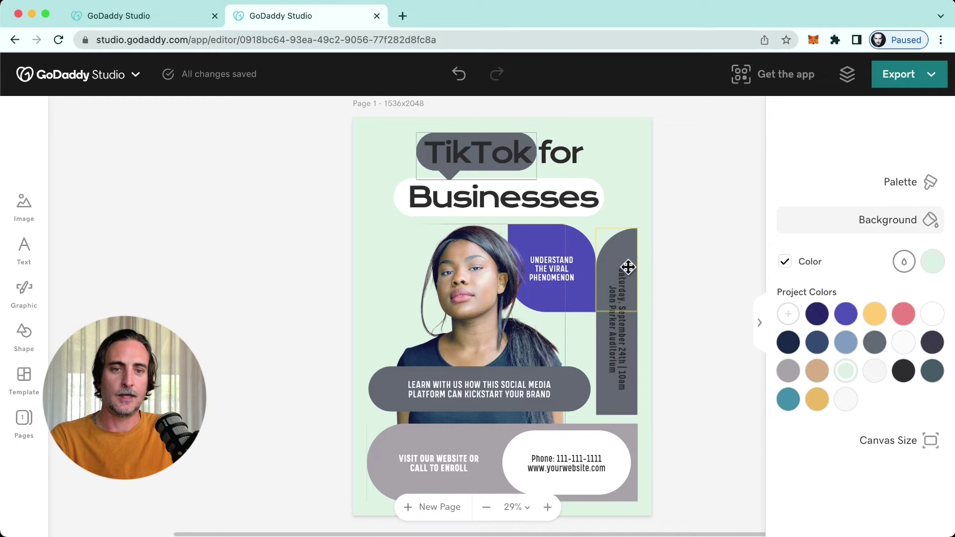
left_click(623, 300)
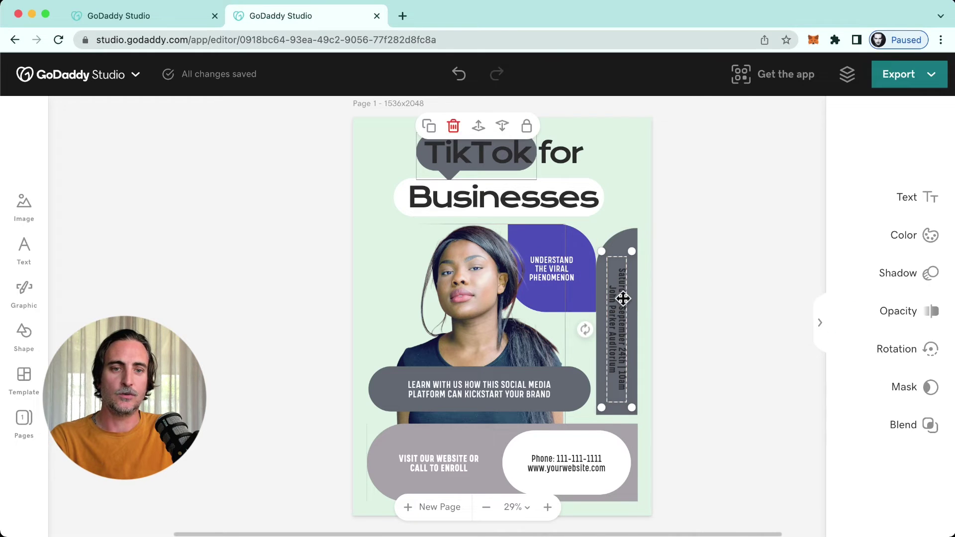
Expand the date text's settings and scroll through the Font dropdown list.
left_click(914, 201)
left_click(927, 184)
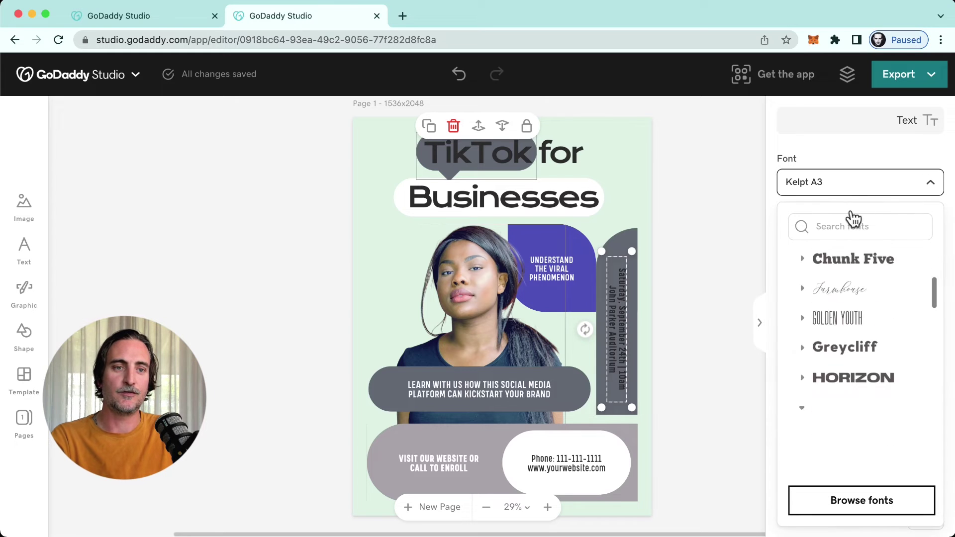
scroll(865, 284, "up", 3)
scroll(869, 294, "up", 3)
scroll(869, 299, "down", 10)
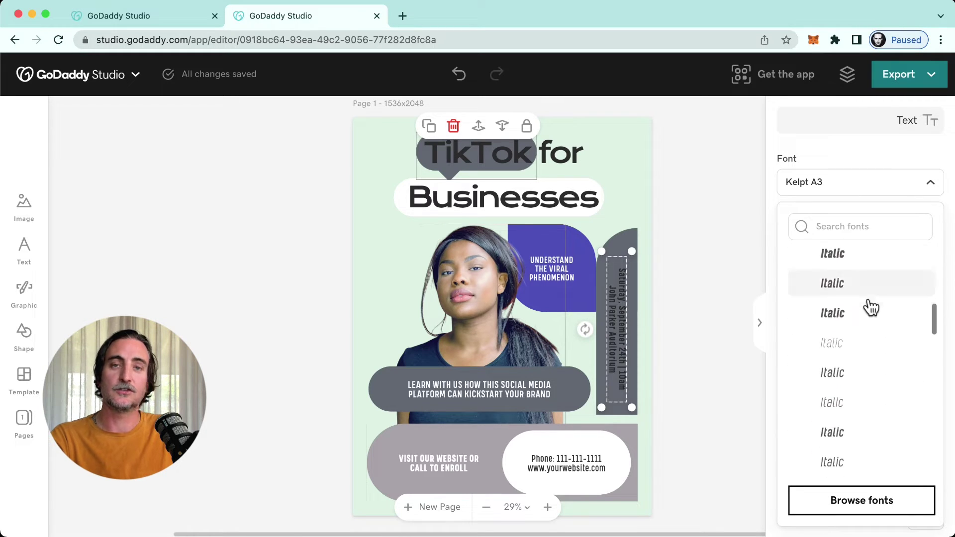
scroll(869, 303, "down", 2)
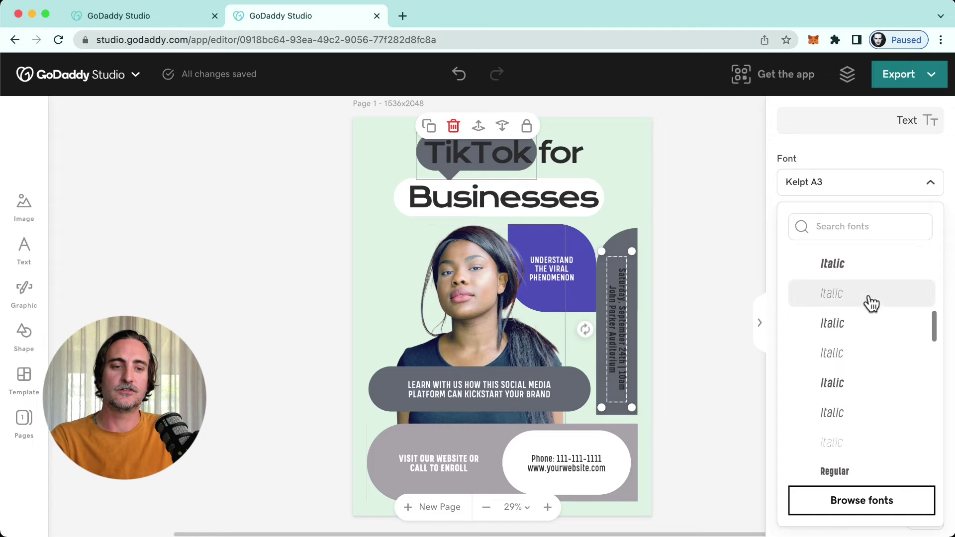
Look through the Font Library collections, then close the library.
left_click(907, 495)
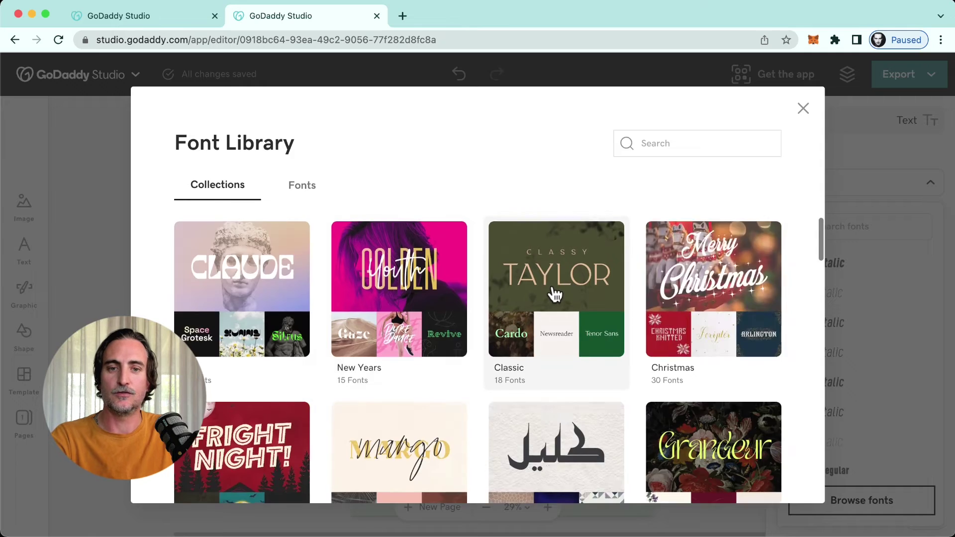
scroll(552, 292, "down", 3)
scroll(555, 293, "down", 5)
scroll(554, 294, "up", 3)
scroll(554, 294, "down", 5)
scroll(557, 293, "down", 4)
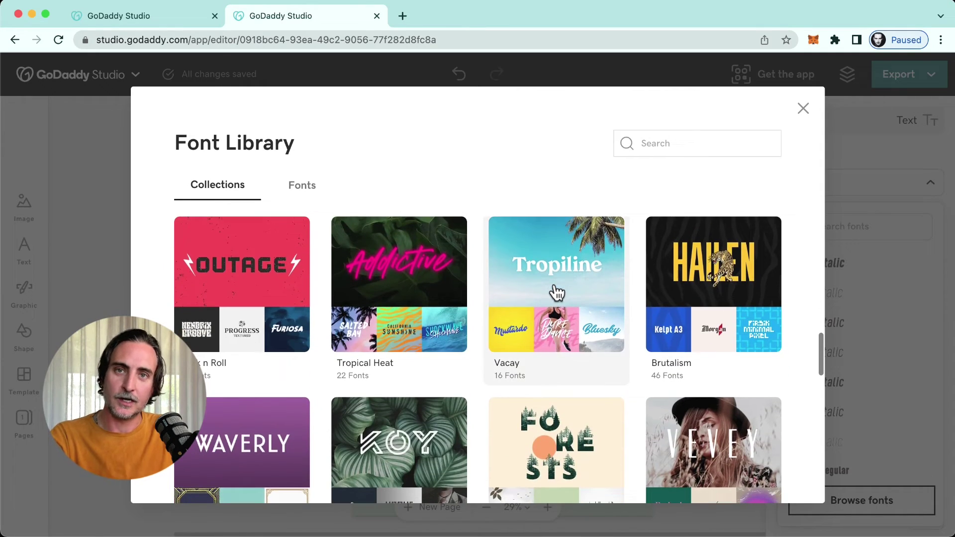
scroll(557, 294, "down", 1)
scroll(552, 293, "down", 10)
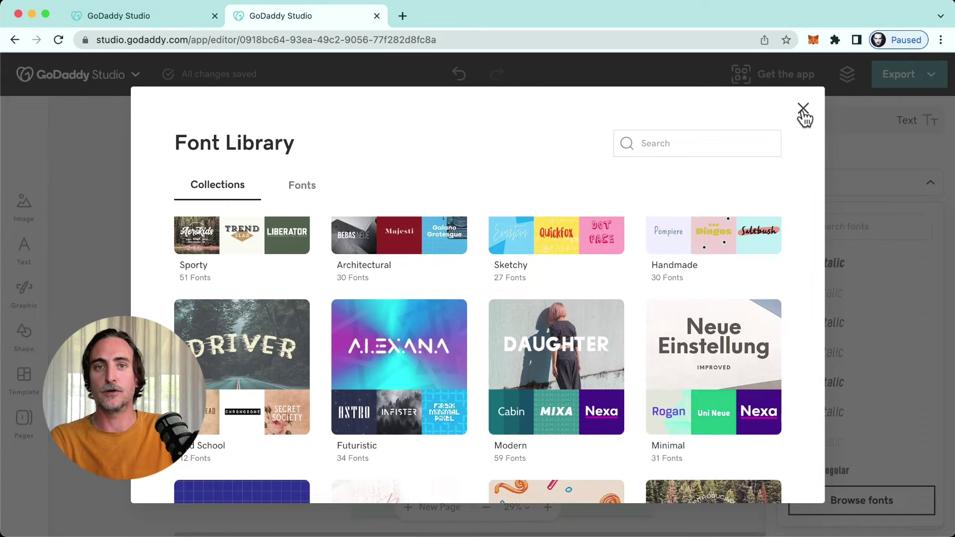
left_click(802, 110)
Recolour the page with the Corporate palette in navy, pink and yellow.
scroll(848, 323, "down", 5)
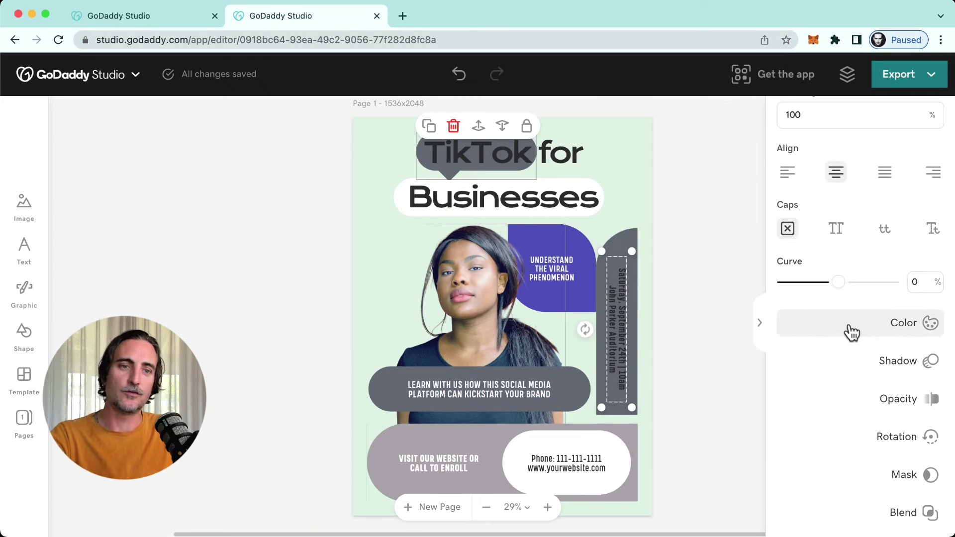
scroll(851, 329, "up", 5)
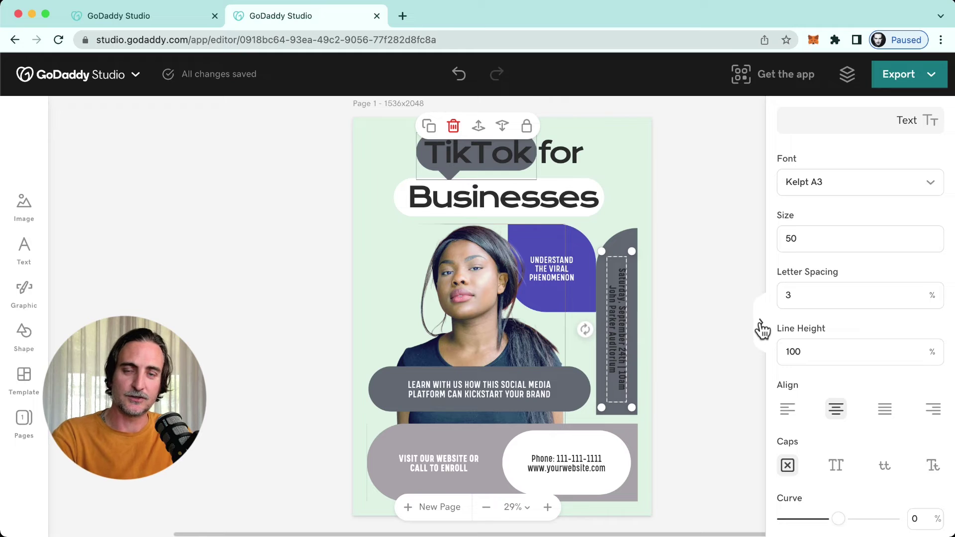
left_click(628, 186)
left_click(889, 190)
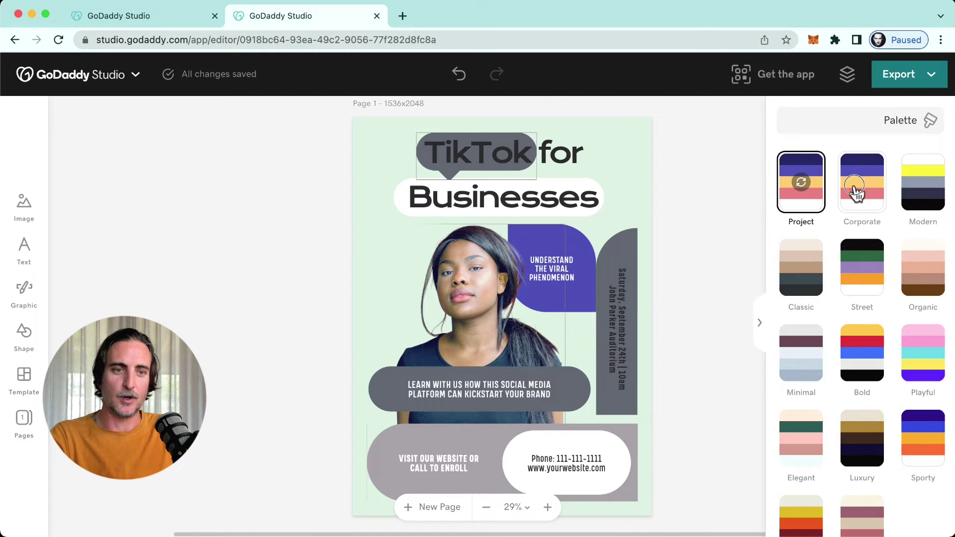
left_click(856, 191)
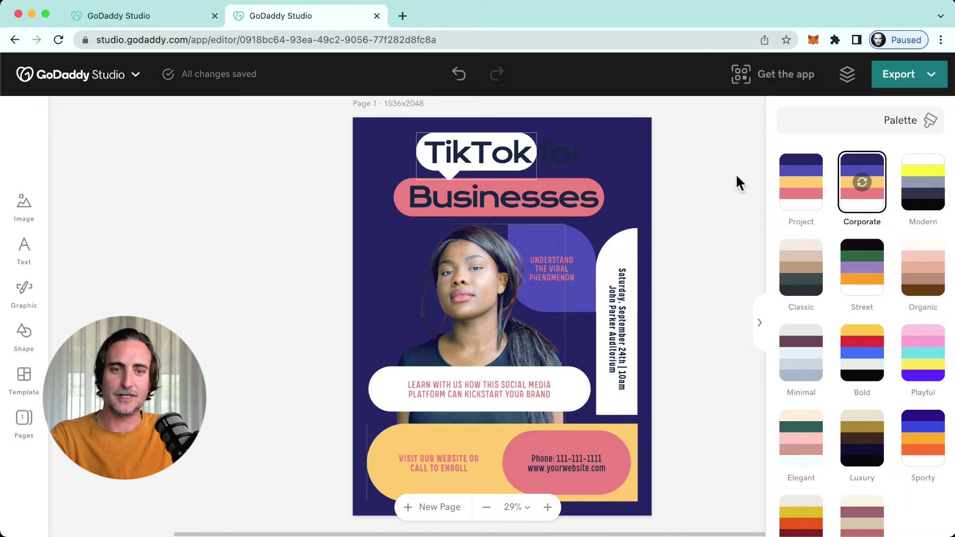
Show the page background settings, then select the woman's photo.
scroll(733, 175, "down", 1)
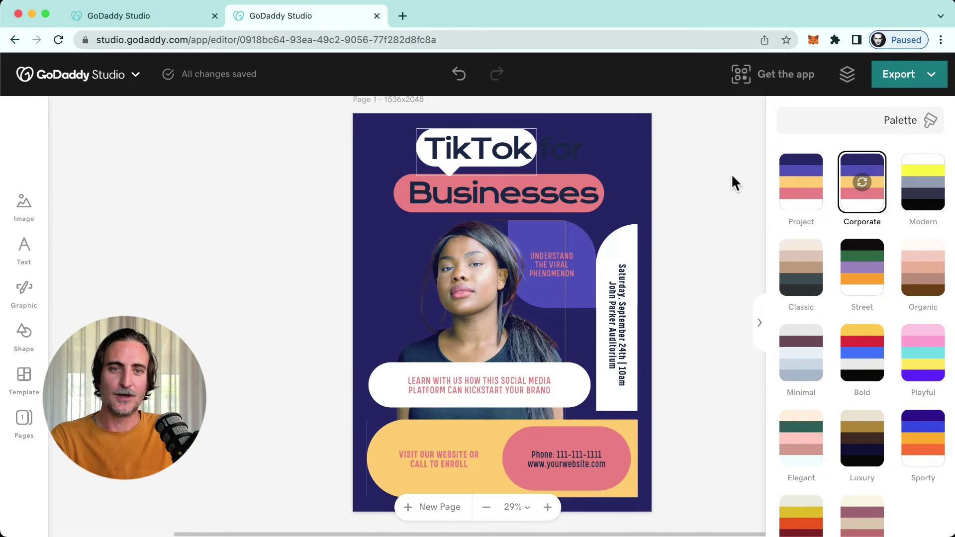
left_click(724, 178)
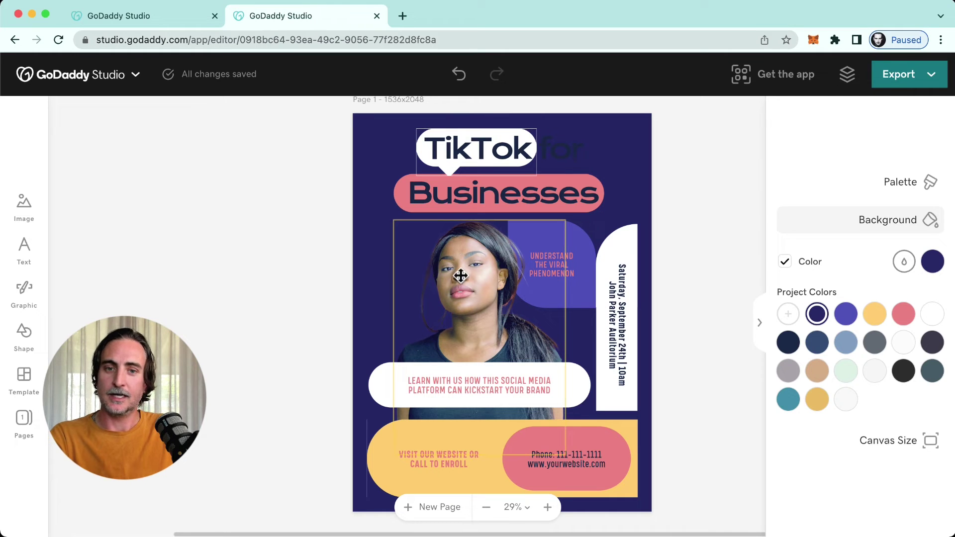
scroll(474, 267, "up", 3)
scroll(473, 267, "left", 2)
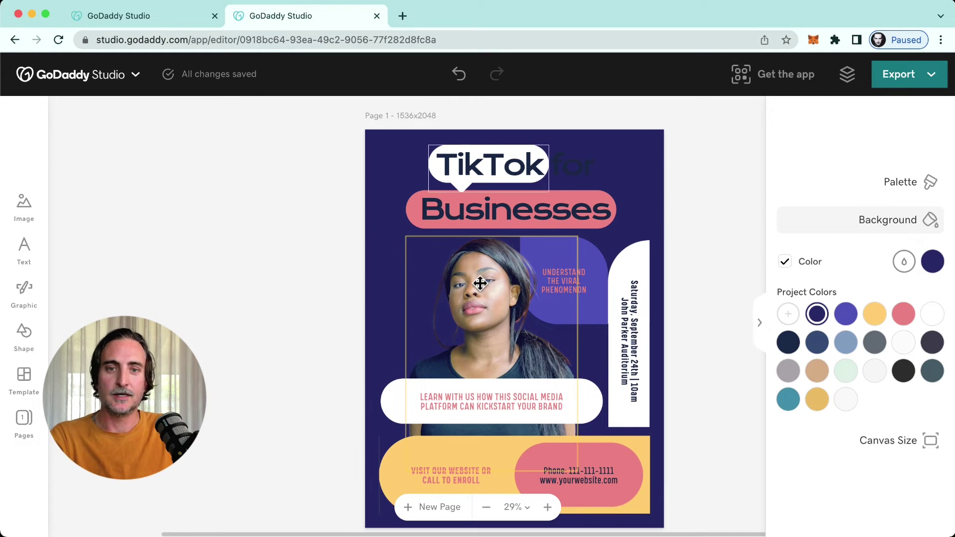
left_click(491, 296)
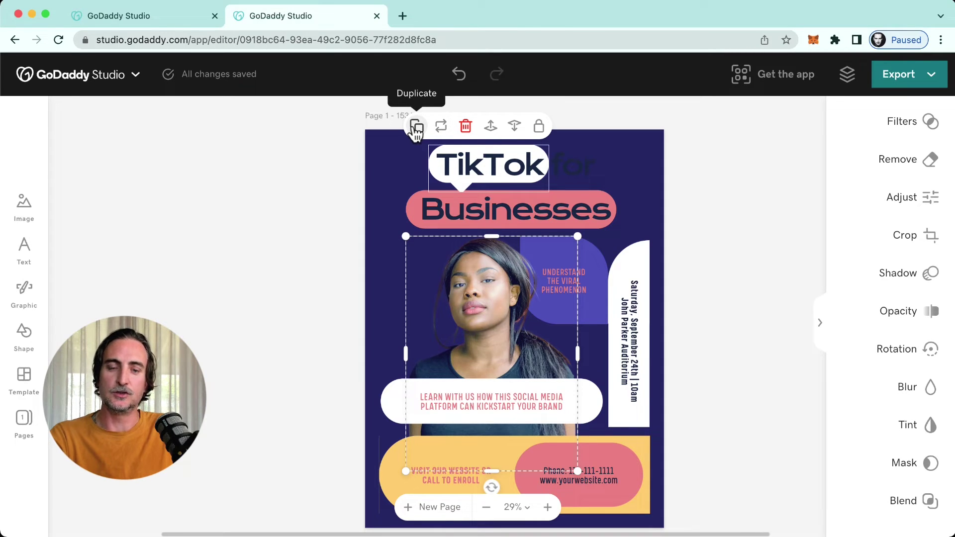
Try Replace without changing the photo, shift it backward then forward, and lock it.
left_click(441, 128)
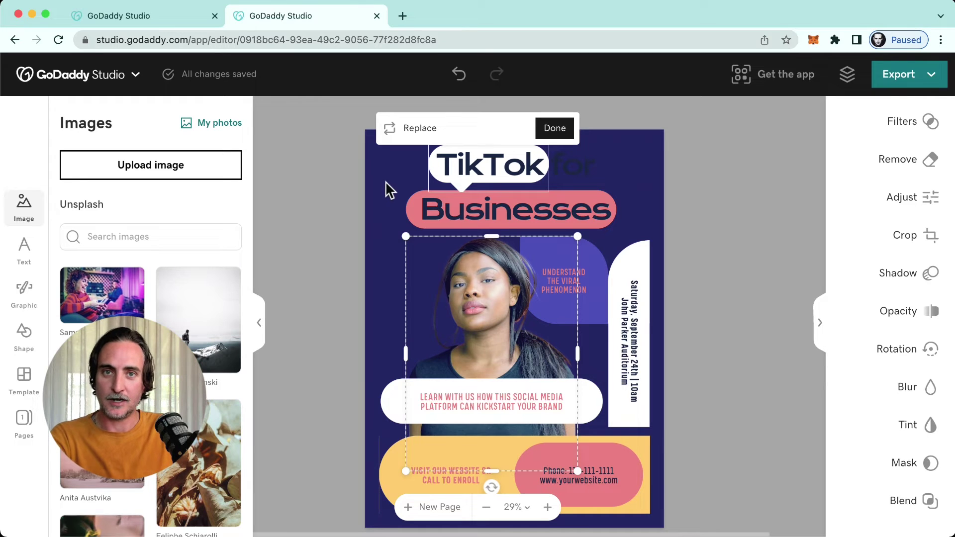
left_click(552, 130)
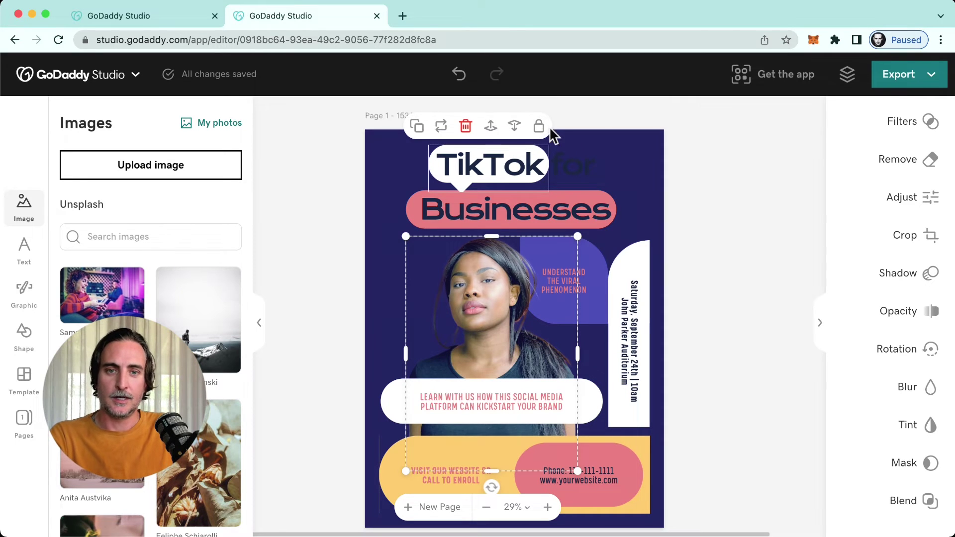
left_click(515, 127)
left_click(490, 128)
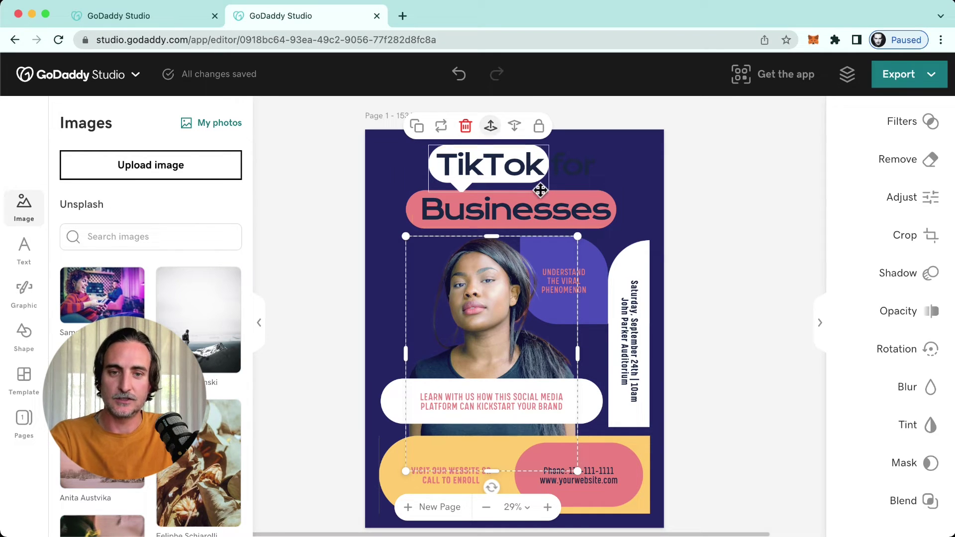
left_click(541, 128)
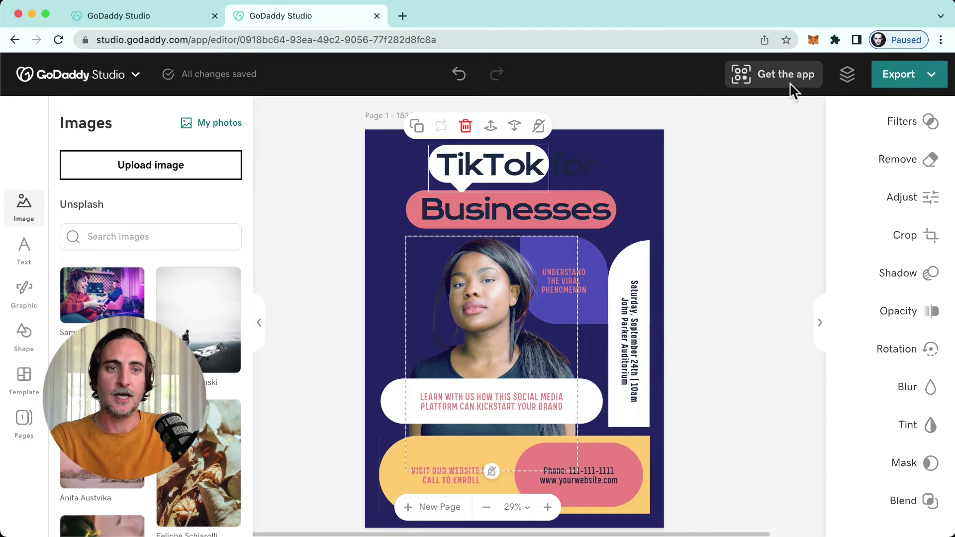
left_click(848, 76)
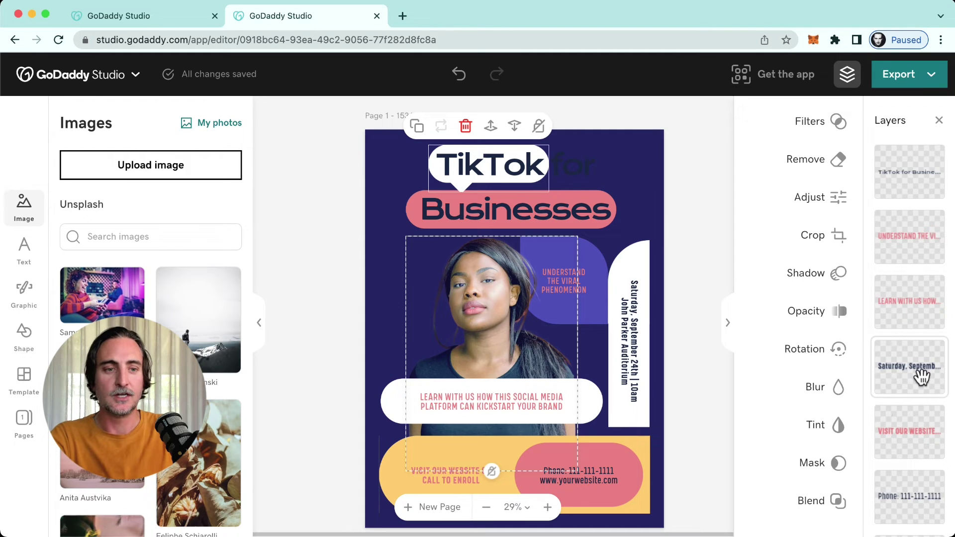
scroll(890, 398, "down", 3)
scroll(890, 402, "down", 4)
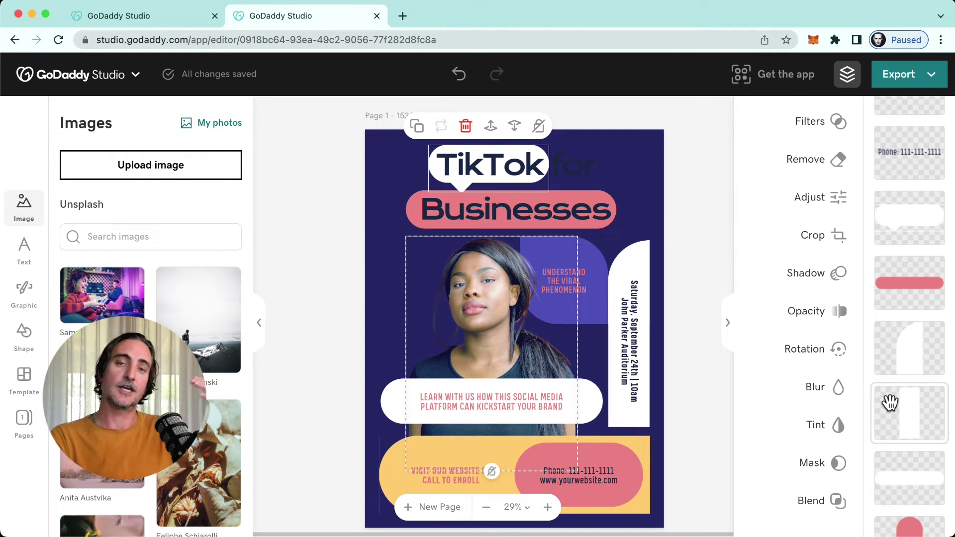
scroll(871, 378, "down", 6)
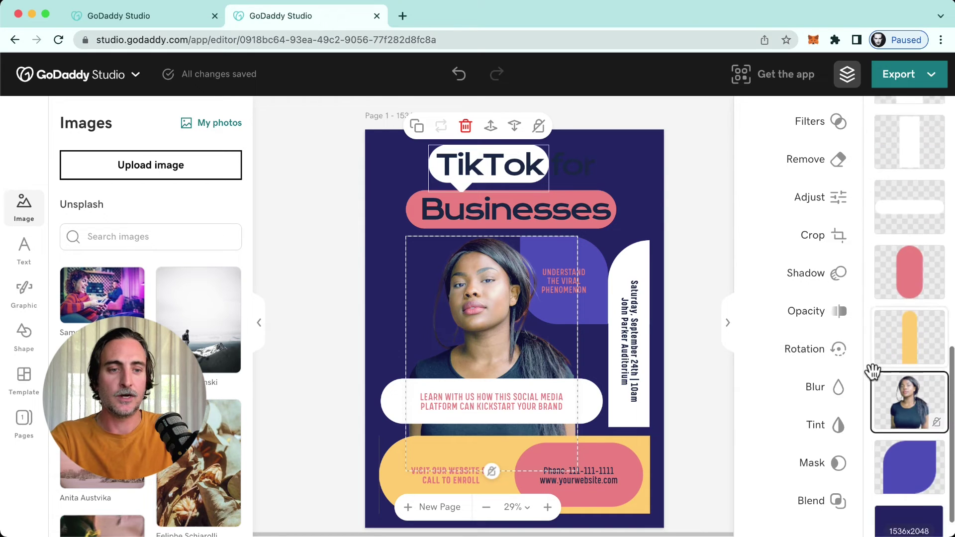
left_click_drag(871, 368, 911, 441)
left_click_drag(915, 362, 912, 303)
scroll(913, 230, "up", 2)
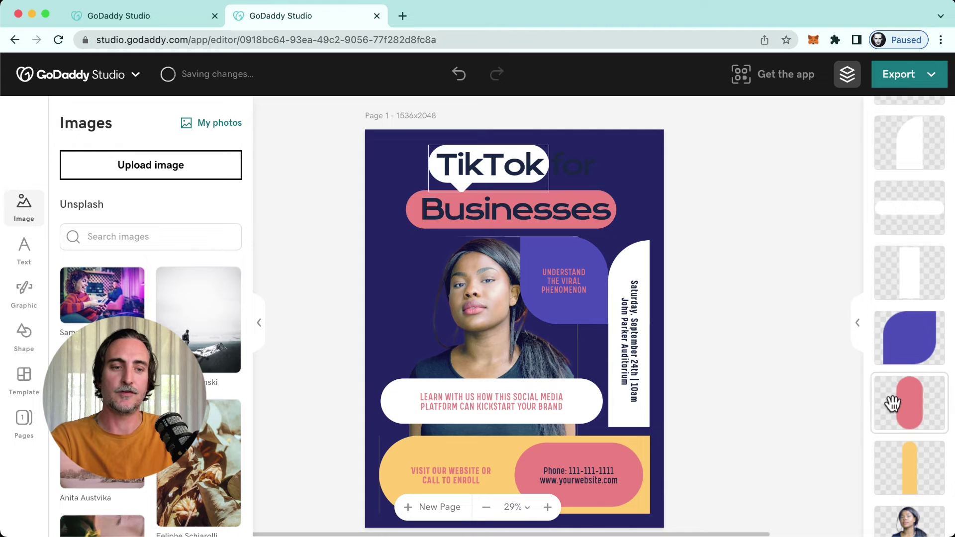
scroll(894, 401, "down", 2)
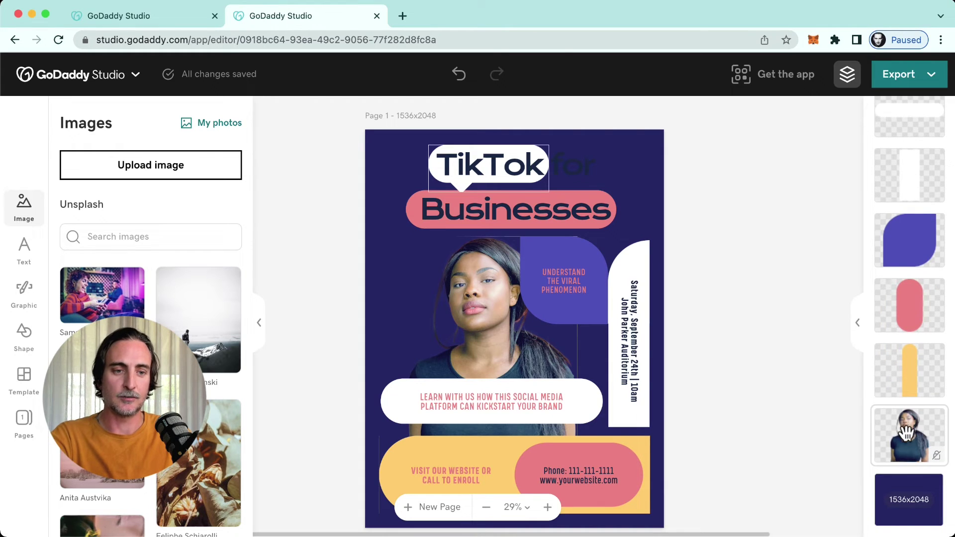
left_click_drag(906, 432, 916, 220)
scroll(931, 192, "up", 1)
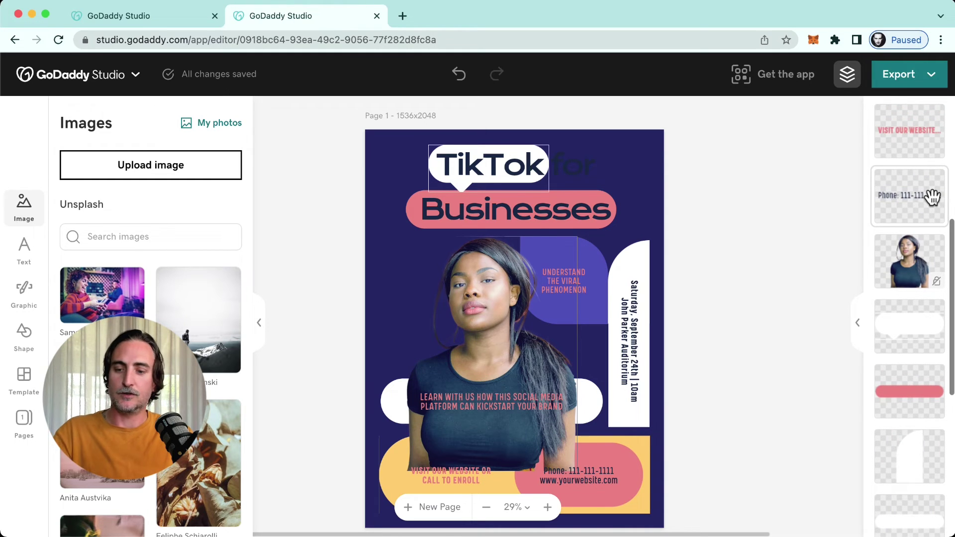
right_click(912, 196)
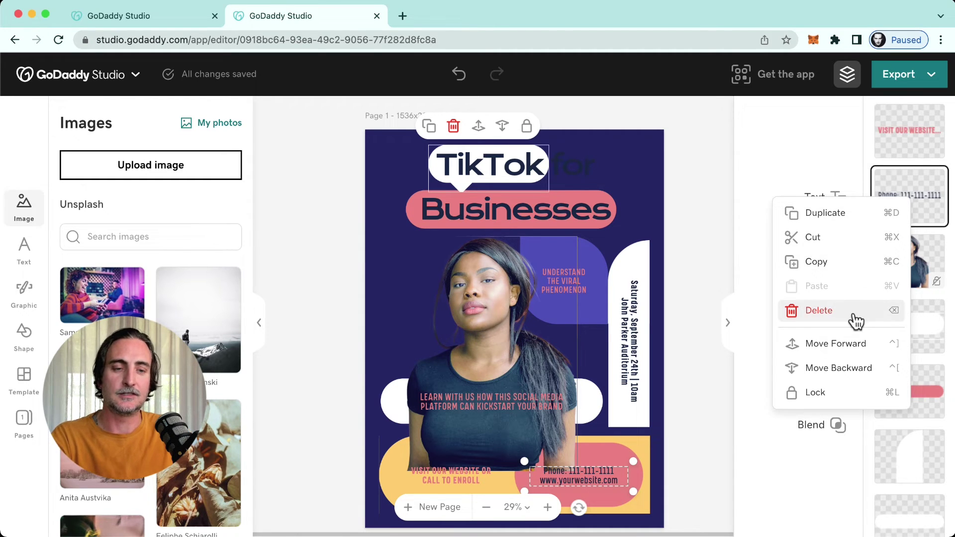
left_click(927, 194)
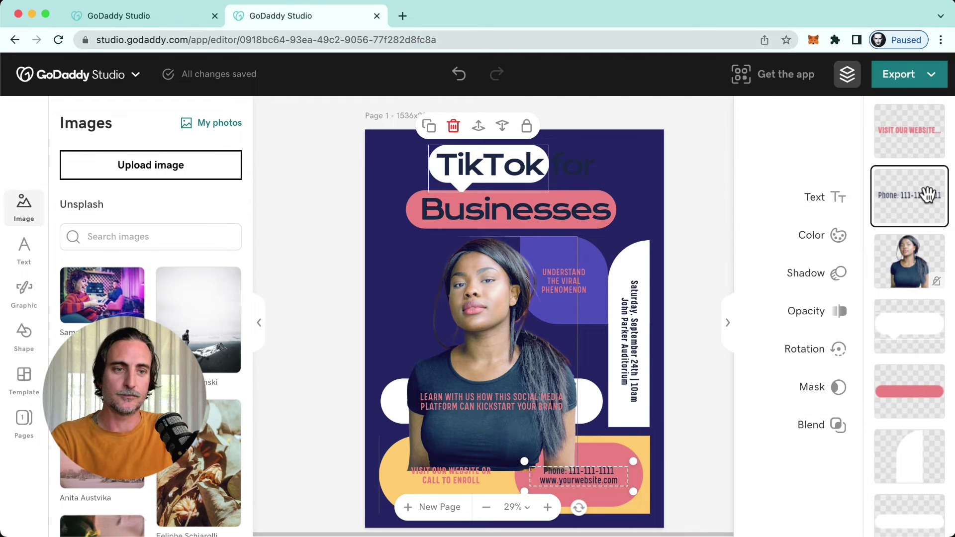
left_click(822, 318)
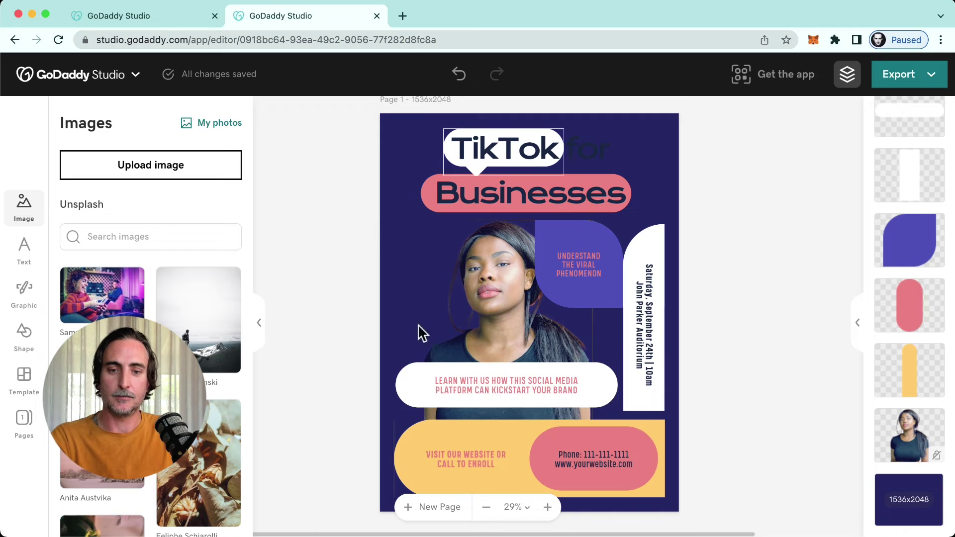
Add a new blank page, then duplicate the poster page and the blank page.
left_click(427, 512)
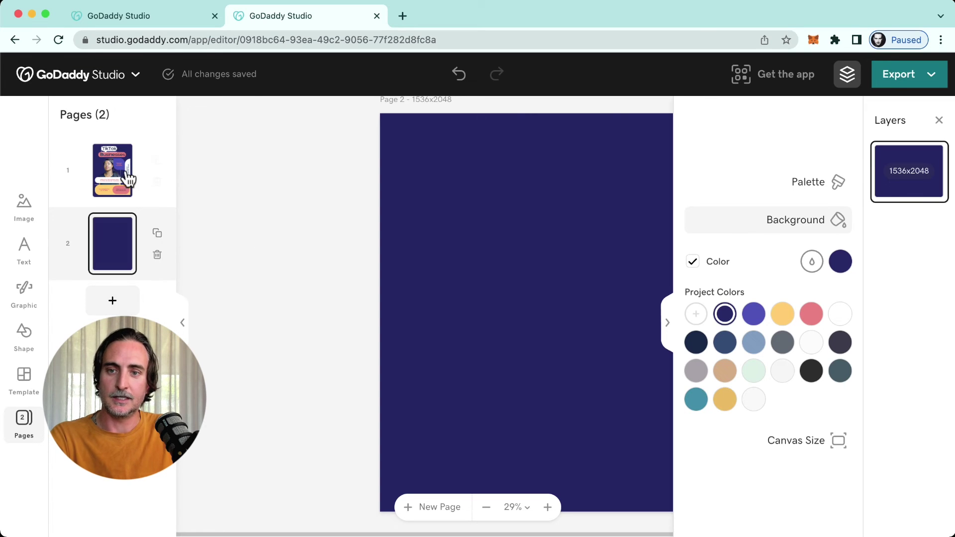
left_click(156, 162)
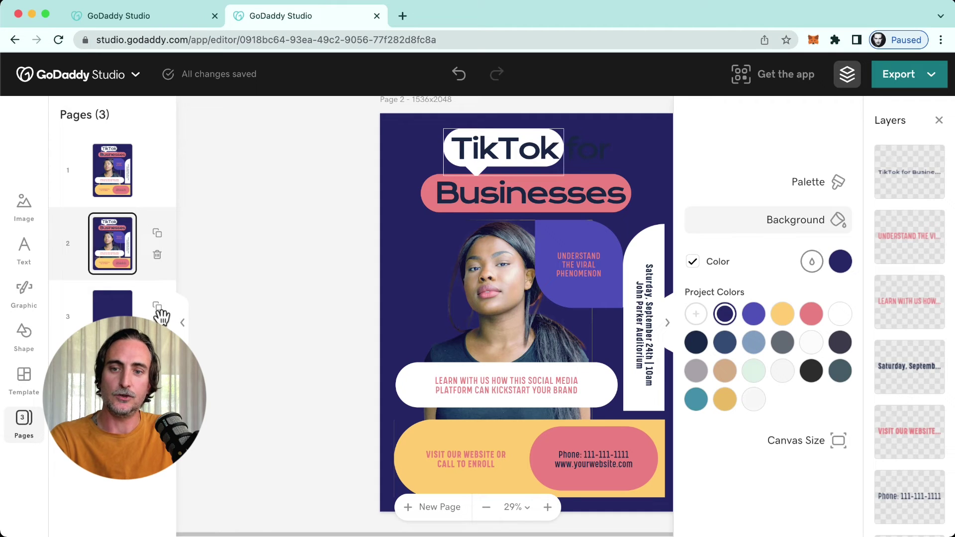
left_click(158, 307)
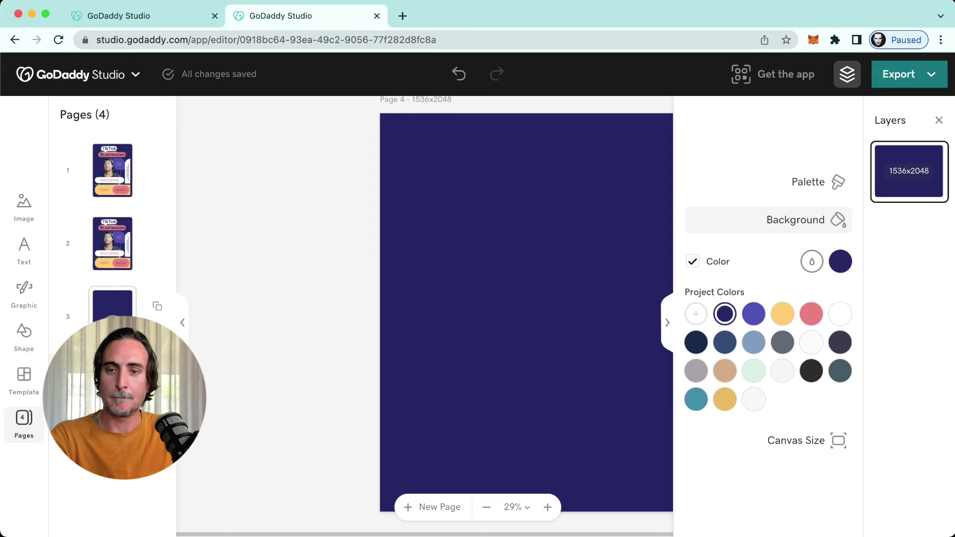
Move the duplicated blank page higher in the order and collapse the side panels.
left_click_drag(113, 328, 112, 172)
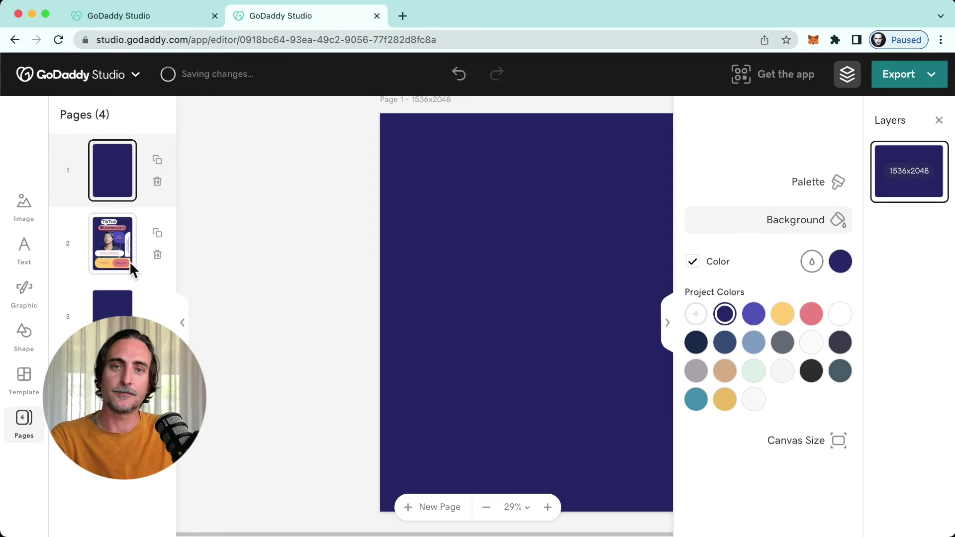
left_click(182, 323)
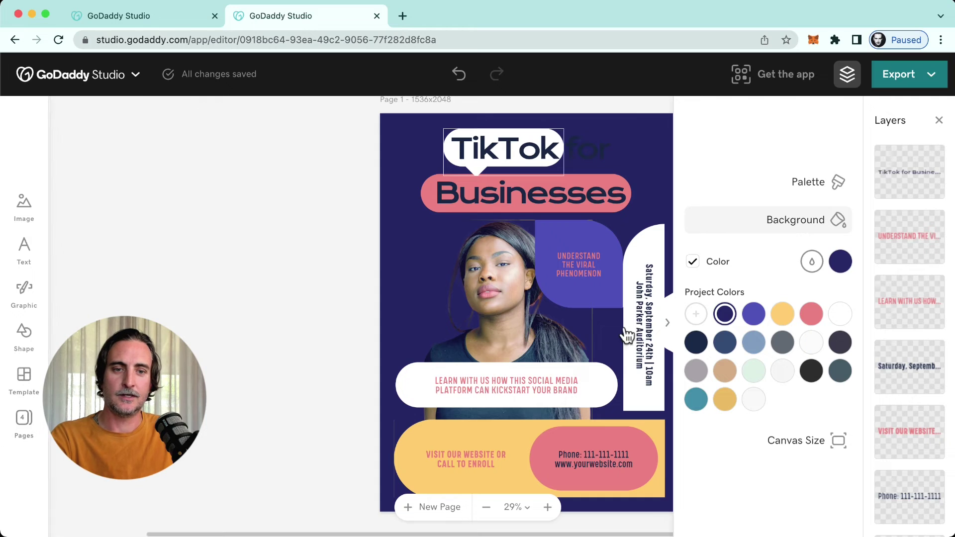
left_click(671, 329)
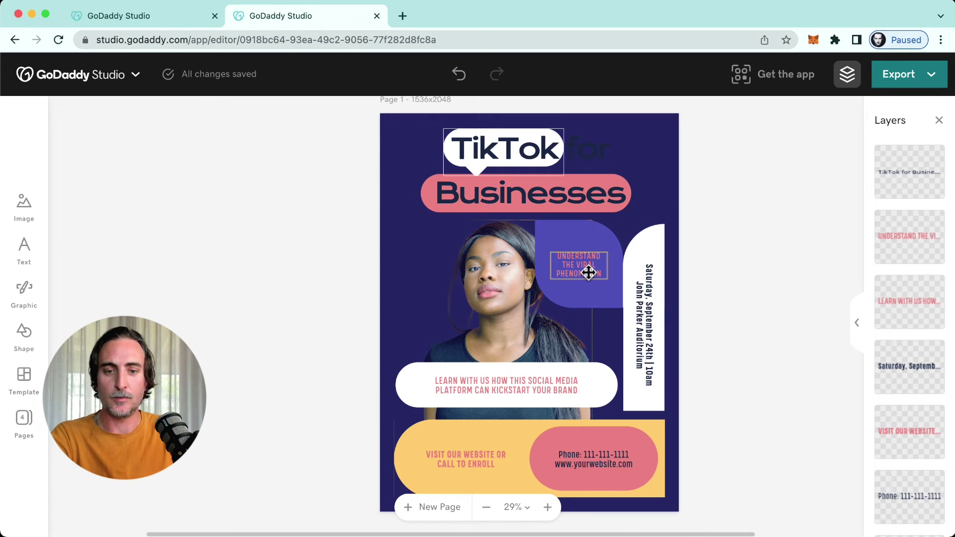
left_click(488, 508)
left_click(547, 508)
left_click(486, 507)
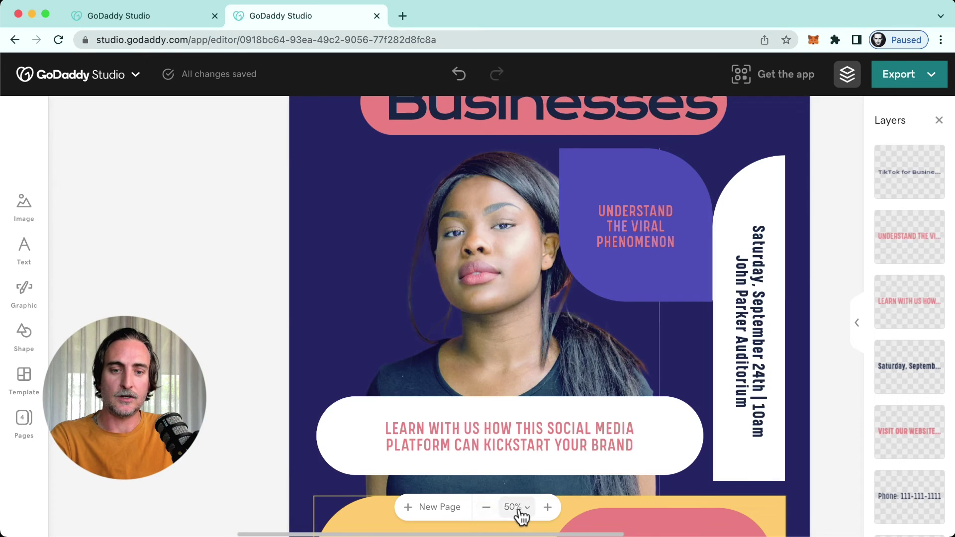
left_click(488, 507)
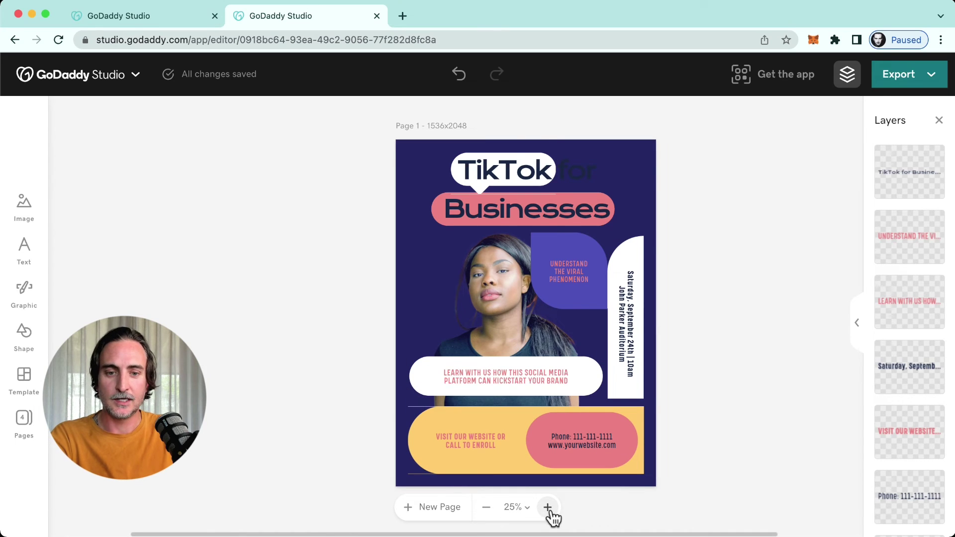
left_click(548, 508)
left_click(549, 508)
scroll(546, 408, "down", 3)
scroll(546, 409, "down", 1)
left_click(546, 322)
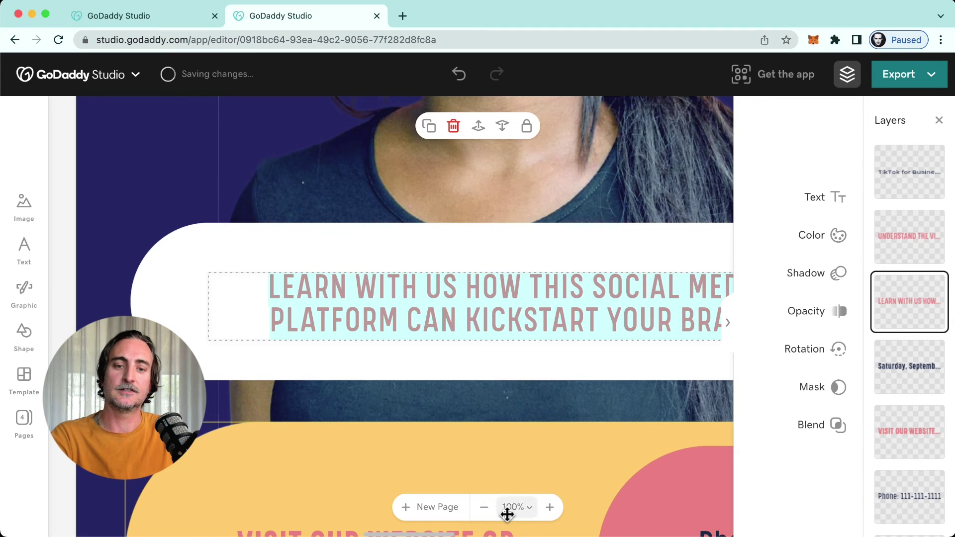
left_click(485, 507)
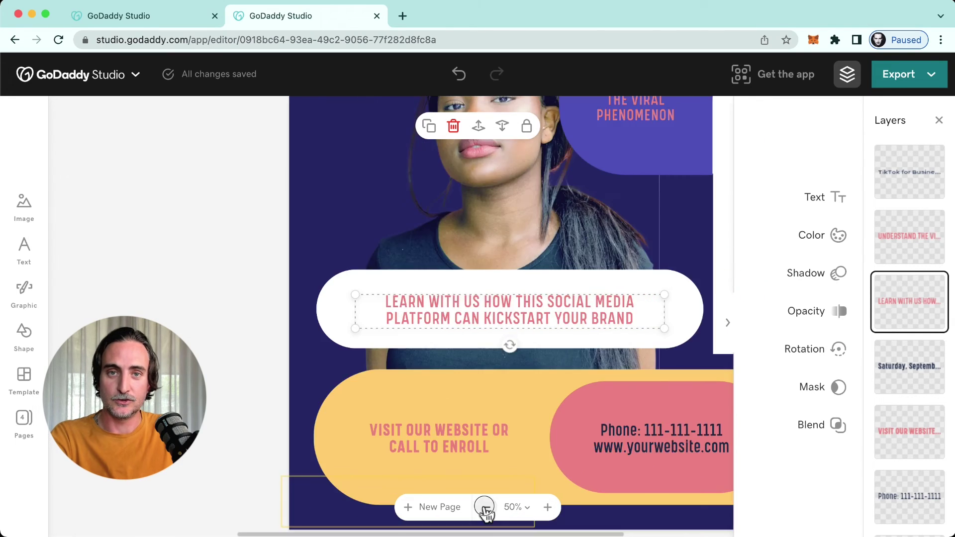
left_click(485, 507)
left_click(339, 351)
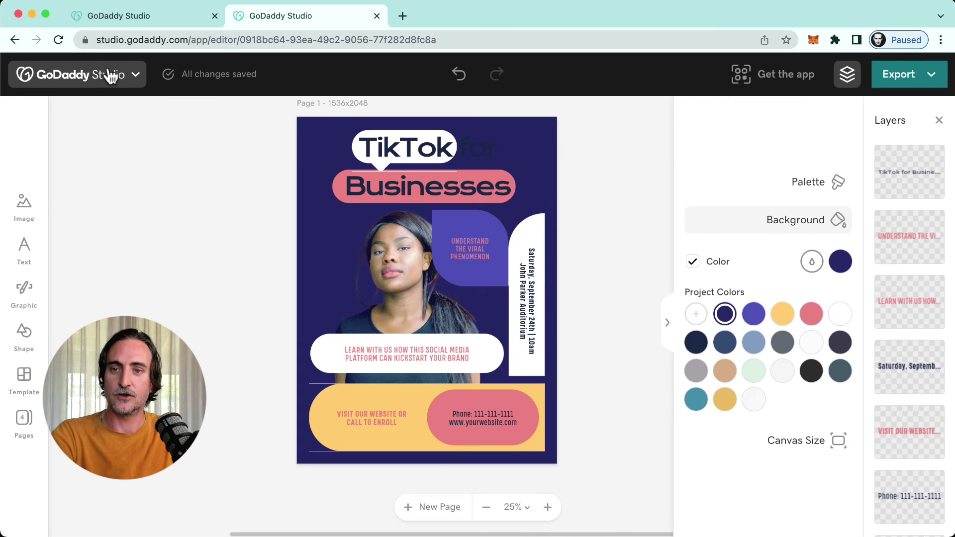
left_click(127, 82)
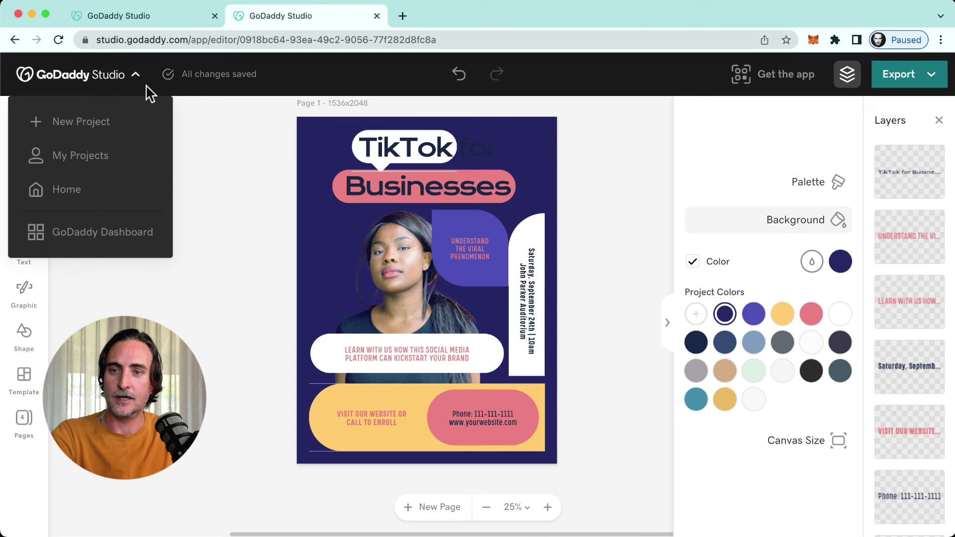
left_click(93, 165)
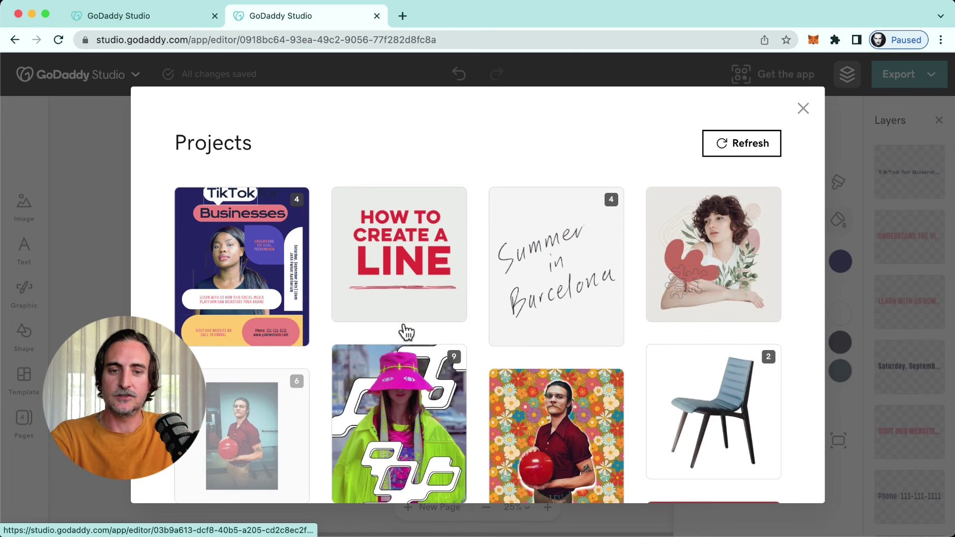
scroll(403, 324, "down", 5)
scroll(407, 331, "up", 5)
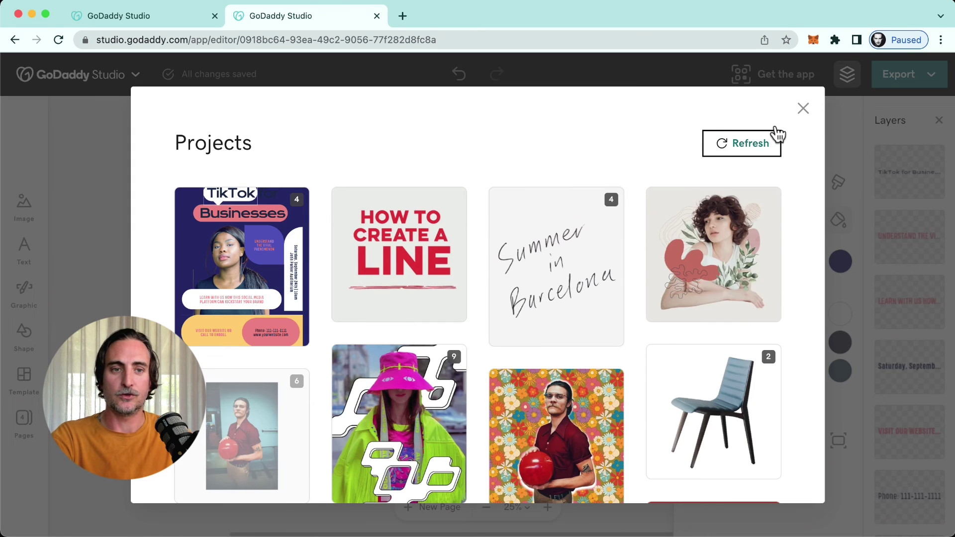
left_click(804, 109)
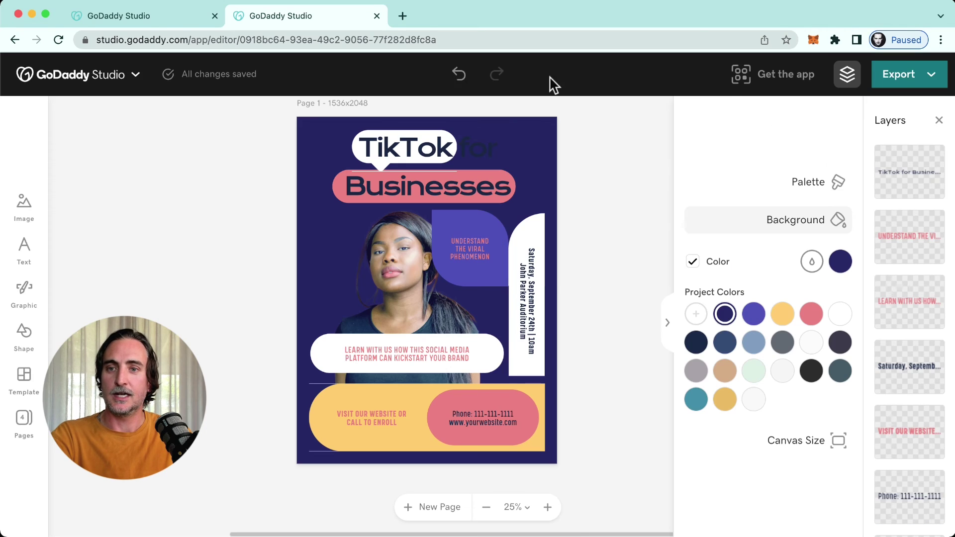
left_click(133, 77)
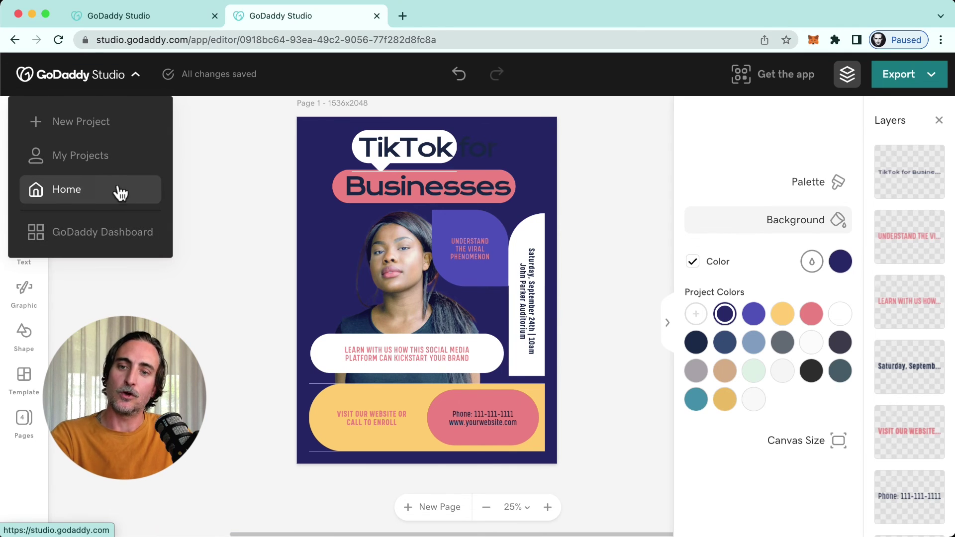
left_click(218, 195)
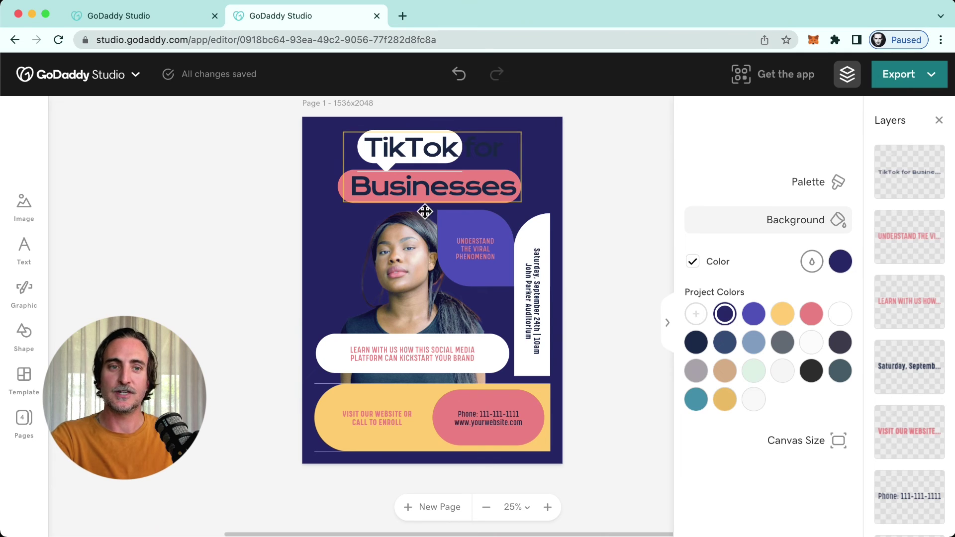
In the export options keep All Pages (4) and switch the file format to JPEG.
left_click(931, 75)
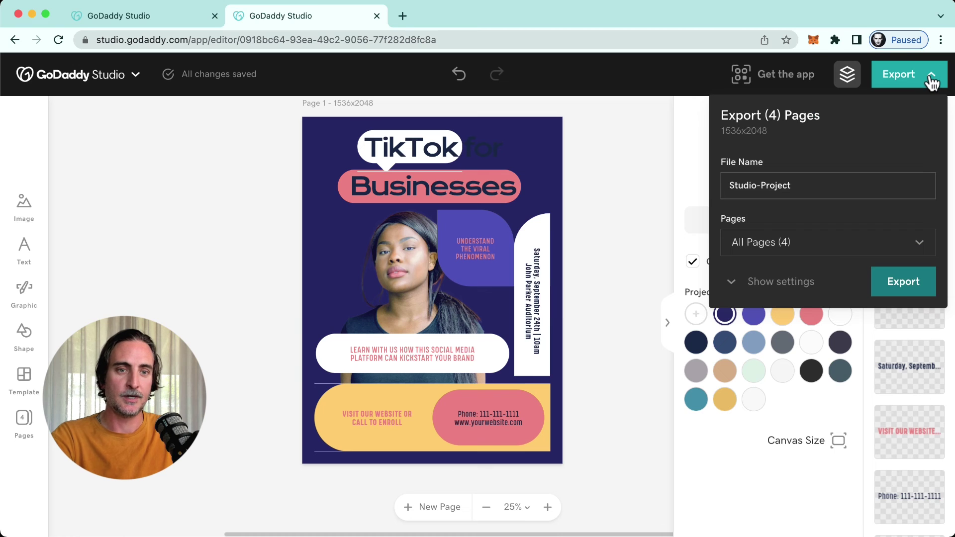
left_click(906, 255)
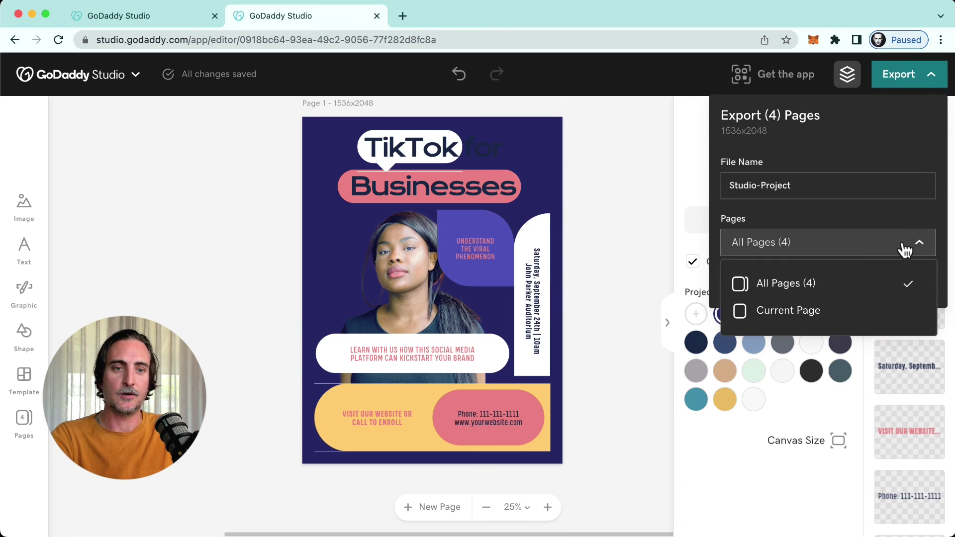
left_click(904, 246)
left_click(824, 189)
left_click(635, 181)
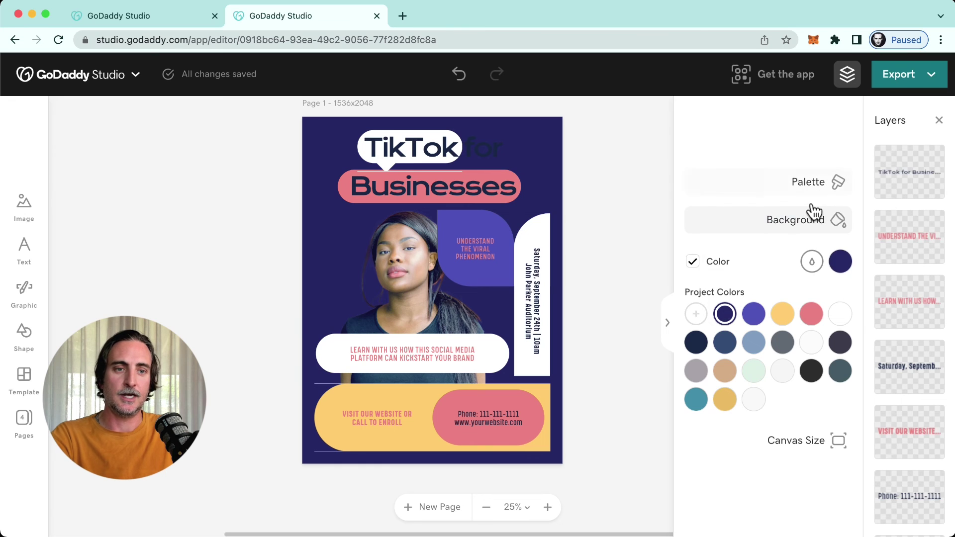
left_click(901, 74)
left_click(741, 280)
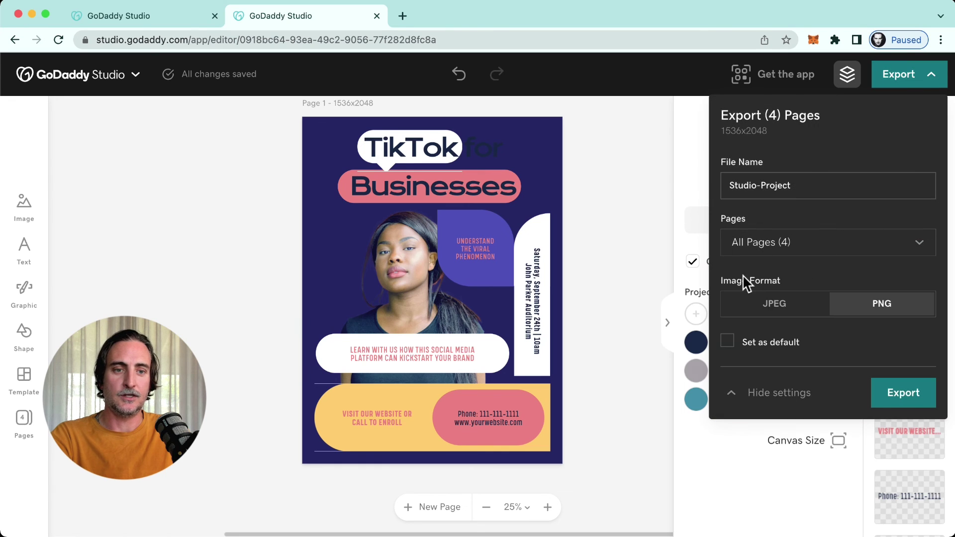
left_click(780, 310)
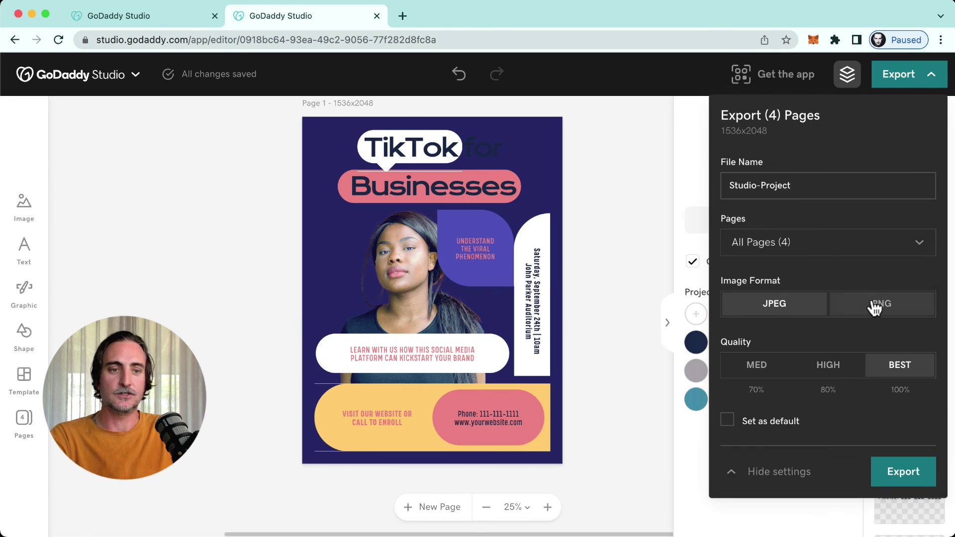